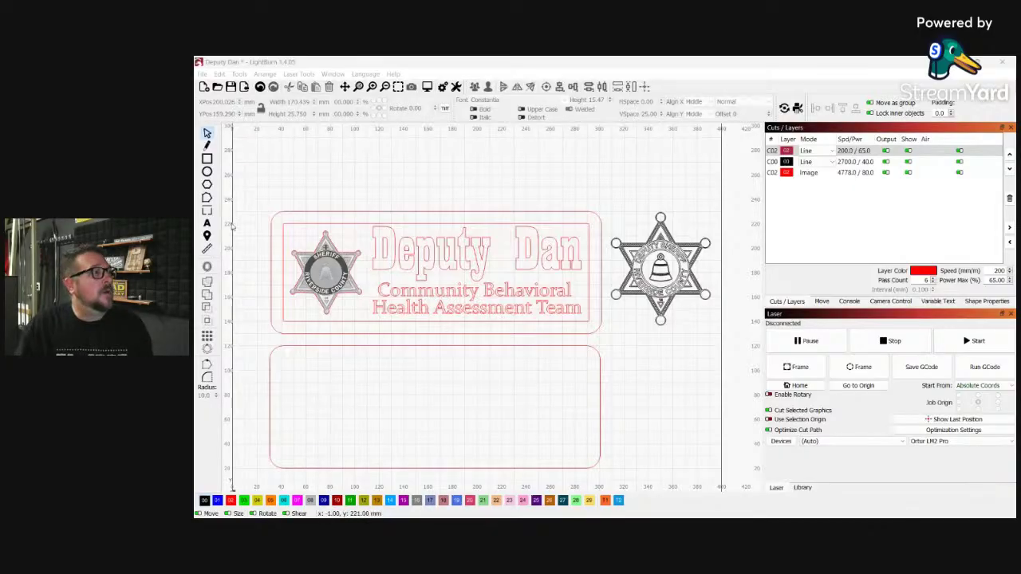
- Preview alternative fonts on the two-line team title beneath the name, without applying any of them
{"action": "left_click", "coordinate": [425, 294]}
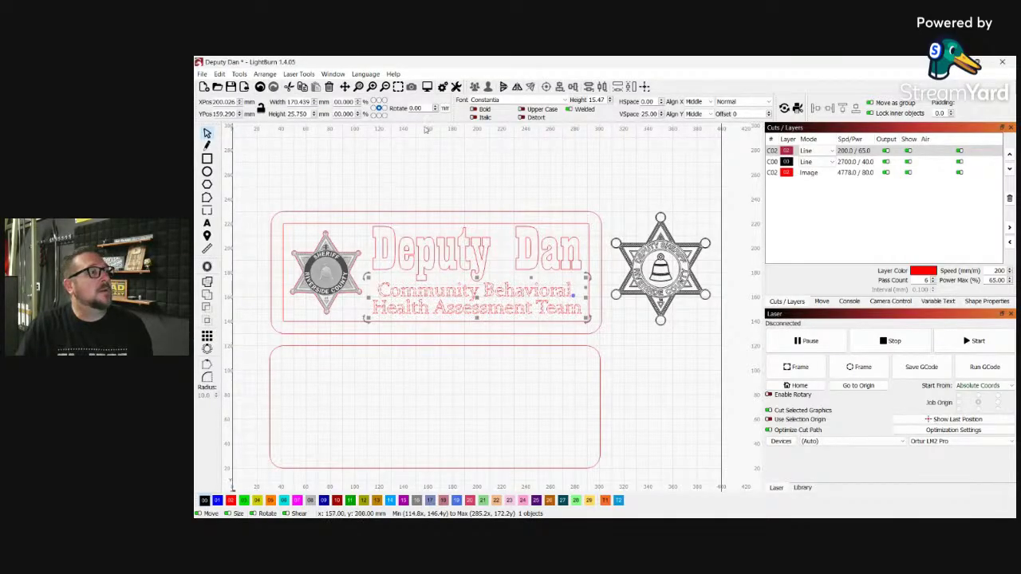
{"action": "left_click", "coordinate": [564, 101]}
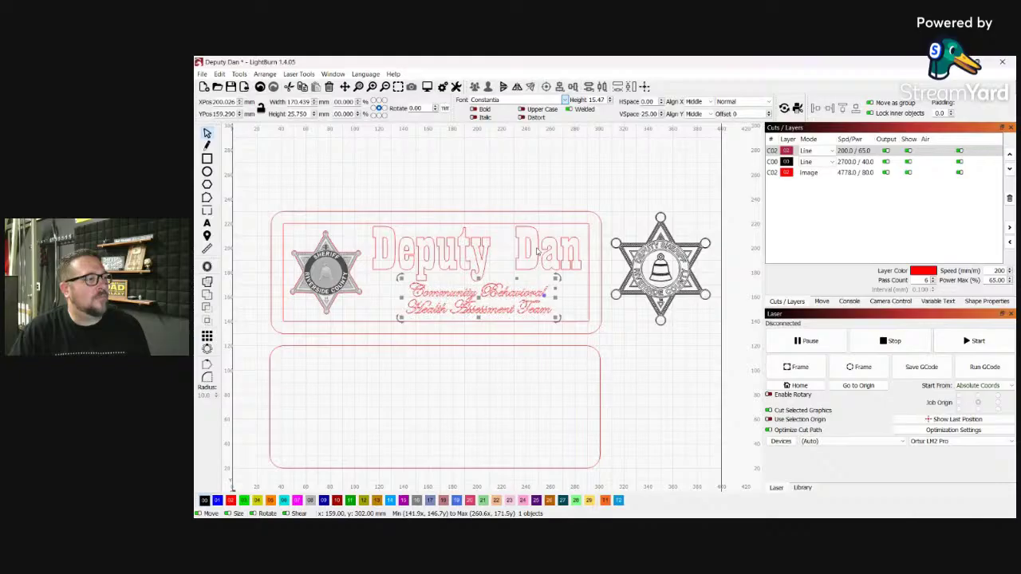
{"action": "left_click", "coordinate": [447, 168]}
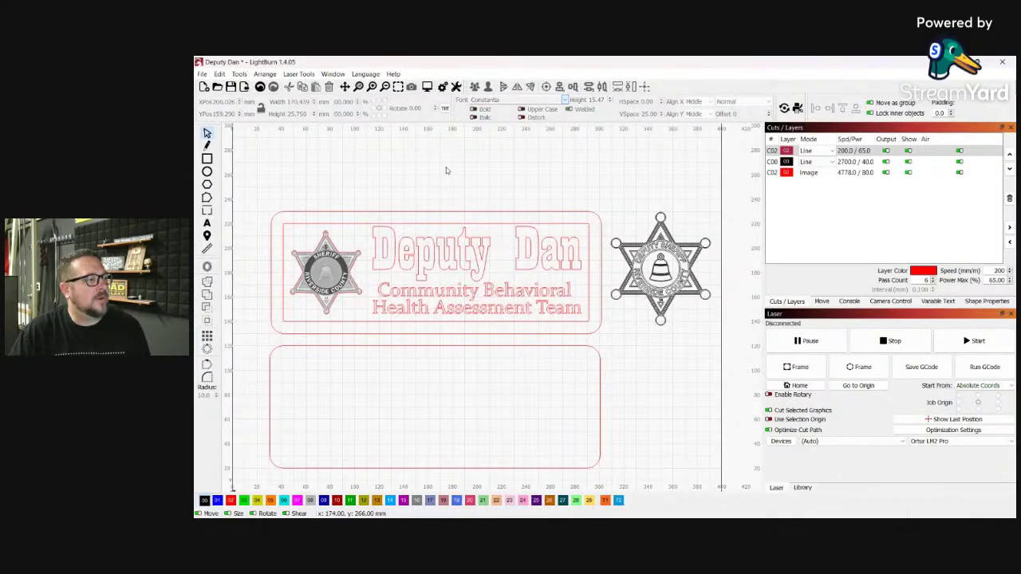
- Replace the two-line team title beneath the name with the abbreviation "C.B.A.T."
{"action": "left_click", "coordinate": [466, 287]}
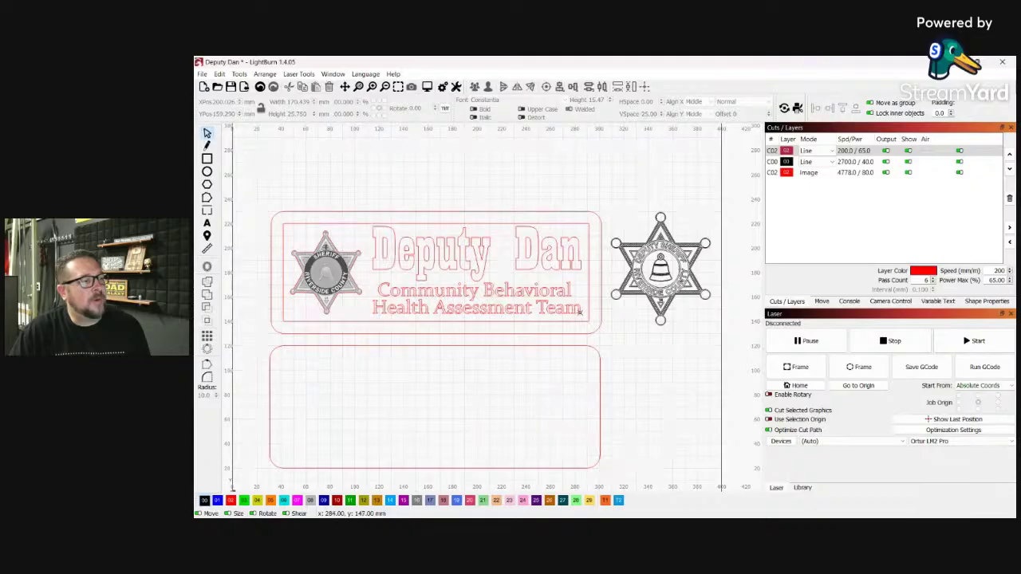
{"action": "key", "text": "t"}
{"action": "left_click", "coordinate": [583, 306]}
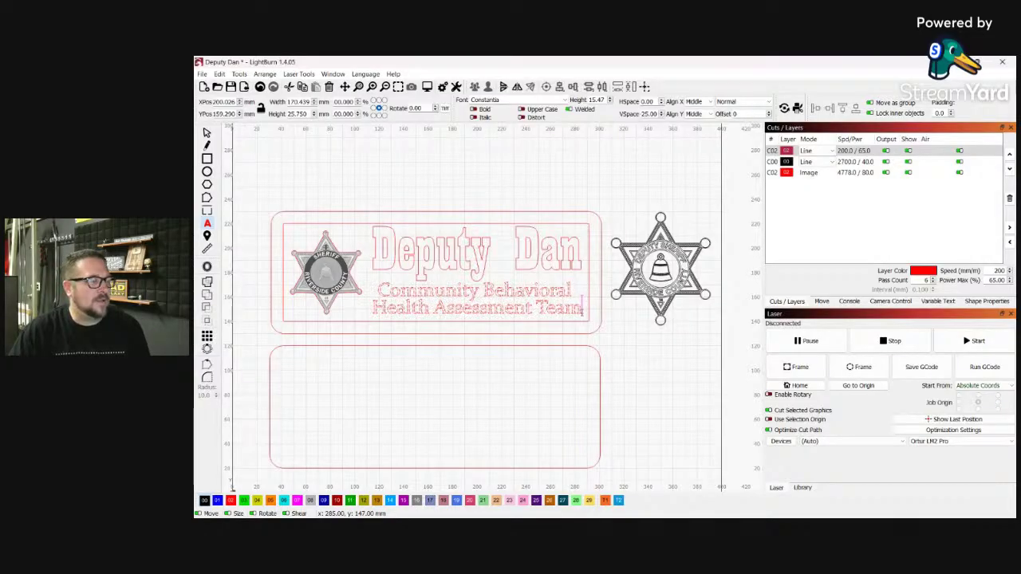
{"action": "key", "text": "BackSpace"}
{"action": "key", "text": "BackSpace"}
{"action": "key", "text": "BackSpace"}
{"action": "key", "text": "BackSpace"}
{"action": "key", "text": "BackSpace"}
{"action": "key", "text": "BackSpace"}
{"action": "key", "text": "BackSpace"}
{"action": "key", "text": "BackSpace"}
{"action": "key", "text": "BackSpace"}
{"action": "key", "text": "BackSpace"}
{"action": "key", "text": "BackSpace"}
{"action": "key", "text": "BackSpace"}
{"action": "key", "text": "BackSpace"}
{"action": "key", "text": "BackSpace"}
{"action": "key", "text": "BackSpace"}
{"action": "key", "text": "BackSpace"}
{"action": "key", "text": "BackSpace"}
{"action": "key", "text": "BackSpace"}
{"action": "key", "text": "BackSpace"}
{"action": "key", "text": "BackSpace"}
{"action": "key", "text": "BackSpace"}
{"action": "key", "text": "BackSpace"}
{"action": "key", "text": "BackSpace"}
{"action": "key", "text": "BackSpace"}
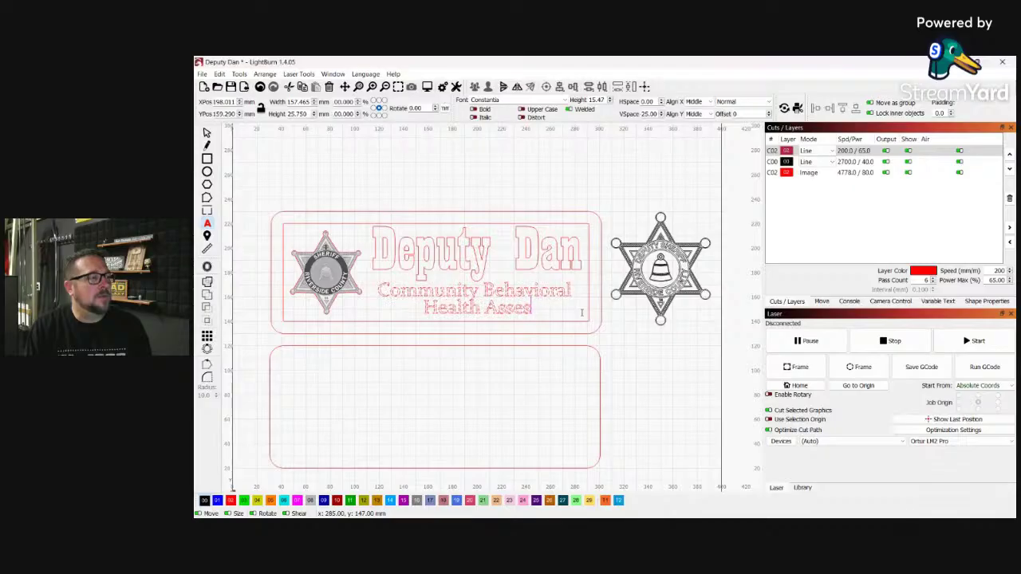
{"action": "key", "text": "BackSpace"}
{"action": "key", "text": "BackSpace"}
{"action": "key", "text": "BackSpace"}
{"action": "key", "text": "BackSpace"}
{"action": "key", "text": "BackSpace"}
{"action": "key", "text": "BackSpace"}
{"action": "key", "text": "BackSpace"}
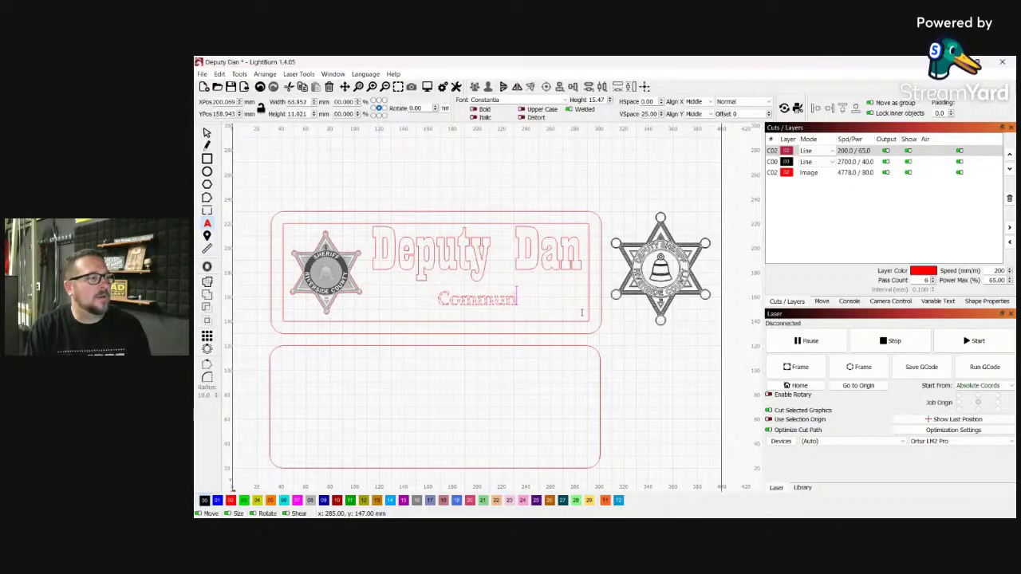
{"action": "key", "text": "BackSpace"}
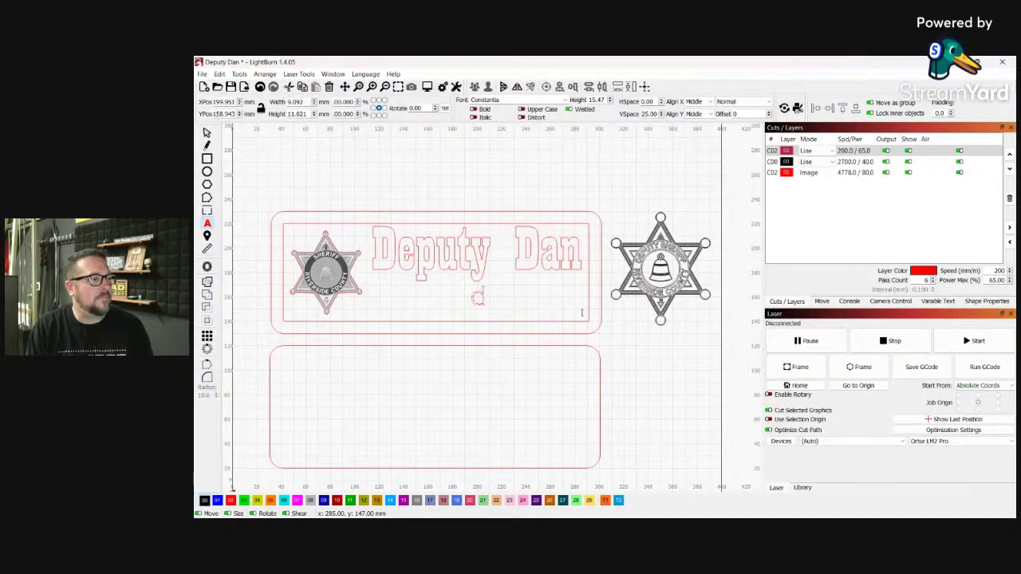
{"action": "type", "text": "la"}
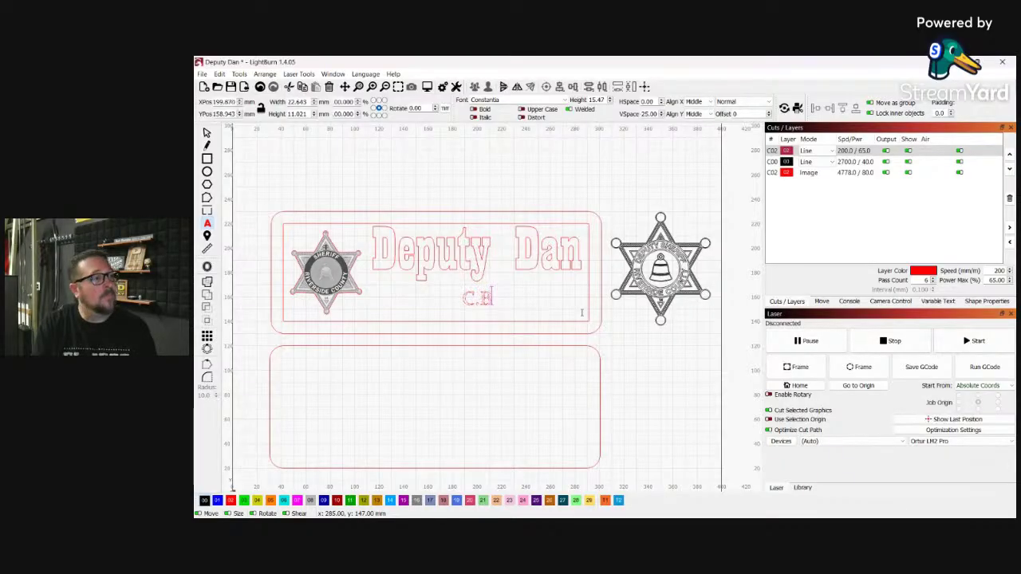
{"action": "type", "text": "ss"}
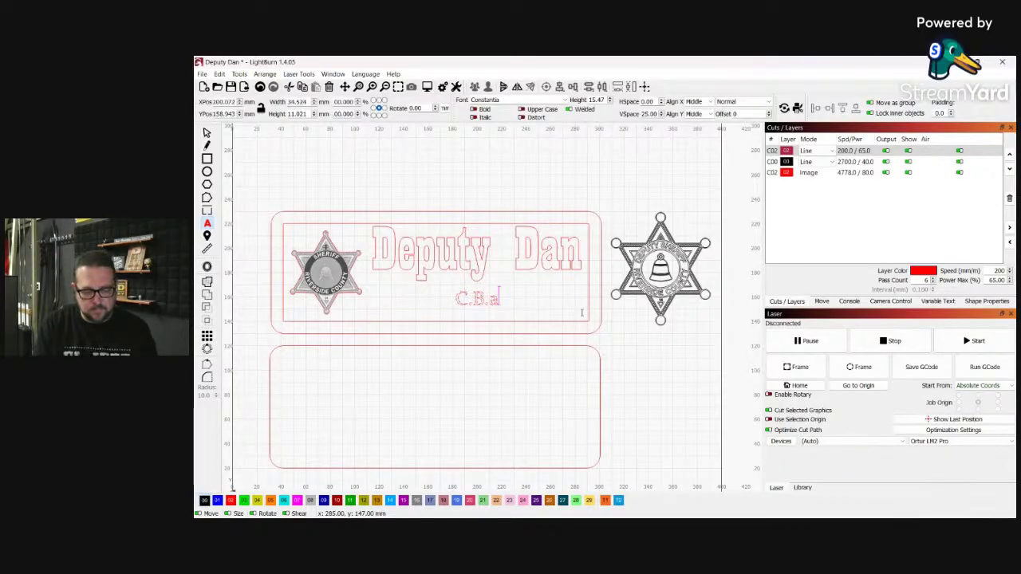
{"action": "type", "text": "i"}
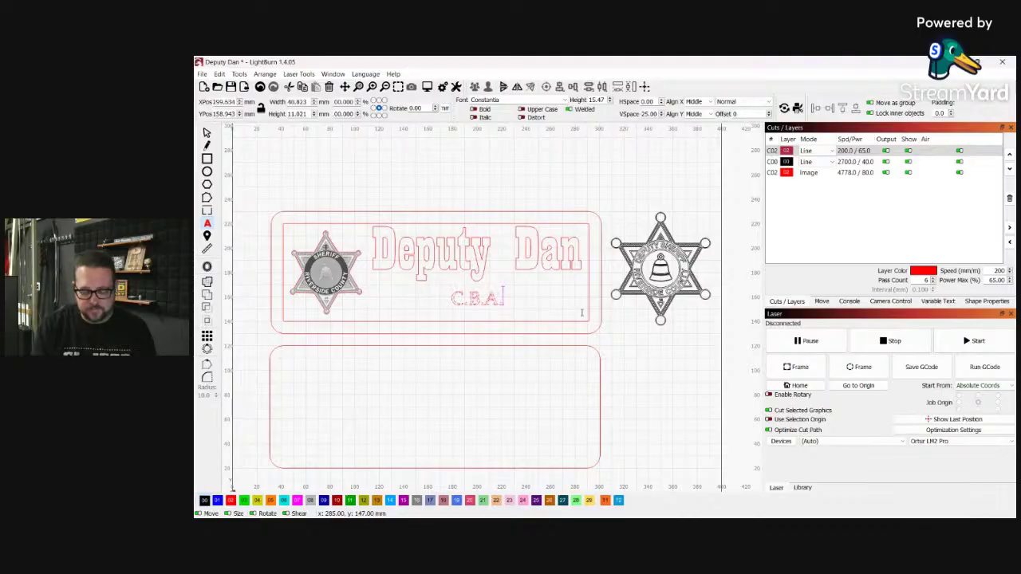
{"action": "type", "text": "c"}
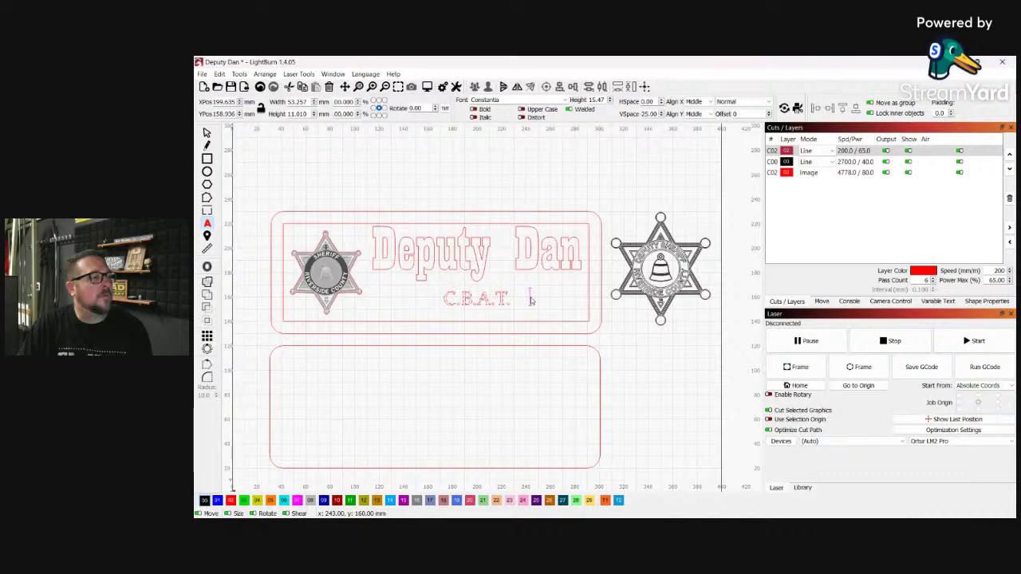
{"action": "key", "text": "Escape"}
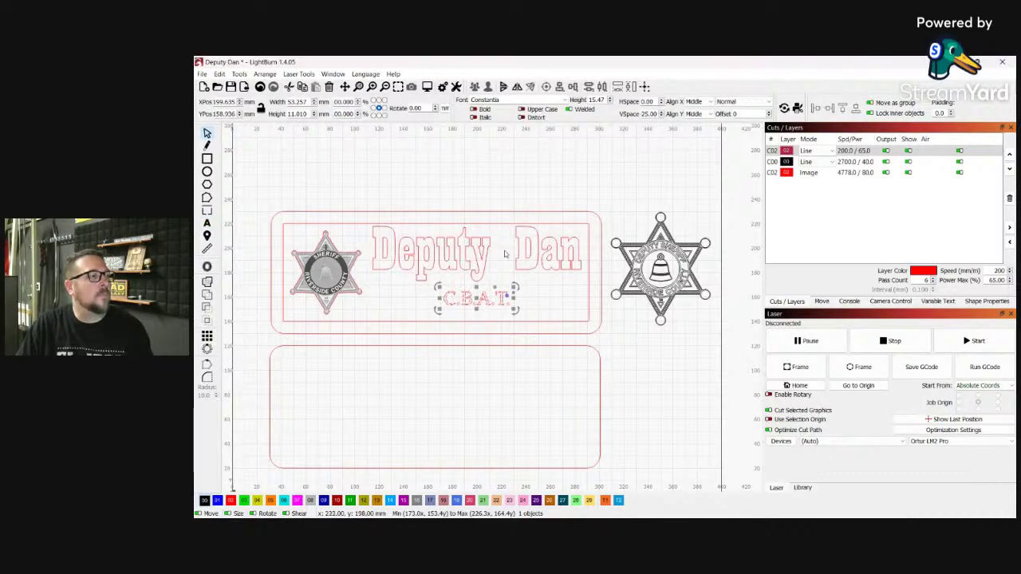
{"action": "key", "text": "Escape"}
- Enlarge the C.B.A.T. text to about 102 mm wide and move it to roughly the middle beneath the name
{"action": "left_click", "coordinate": [492, 300]}
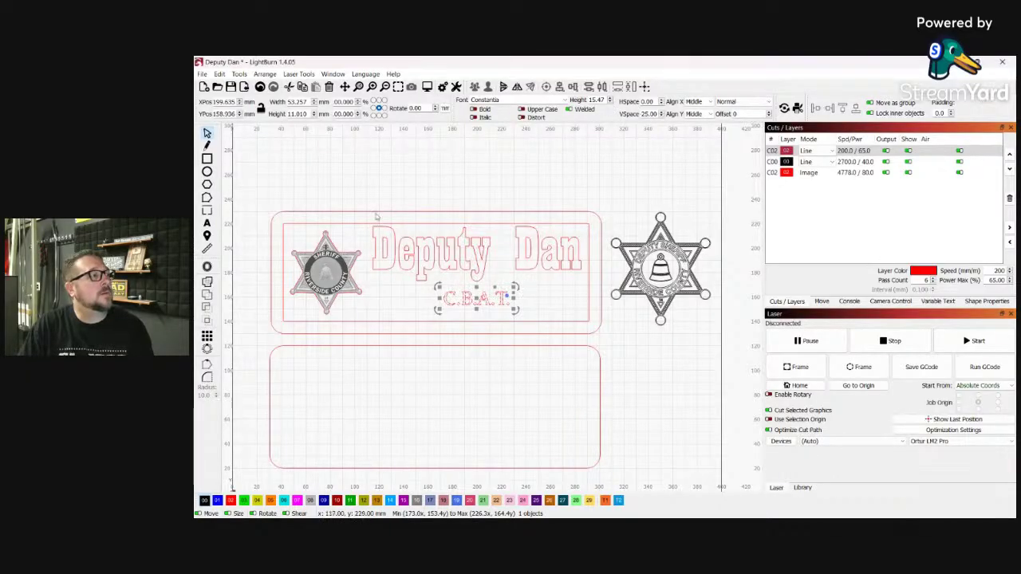
{"action": "left_click_drag", "start_coordinate": [516, 289], "coordinate": [574, 275]}
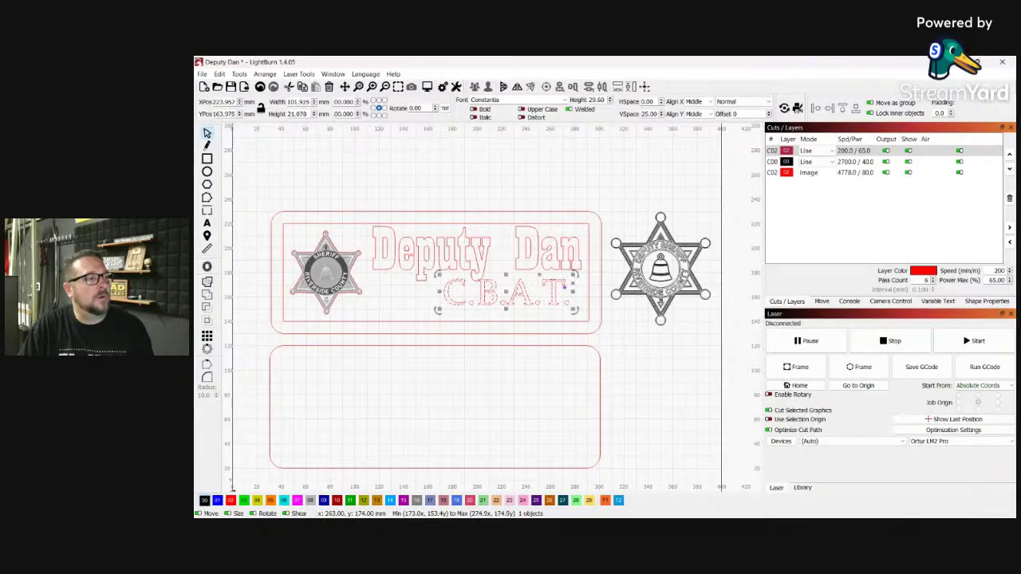
{"action": "left_click_drag", "start_coordinate": [507, 293], "coordinate": [467, 302]}
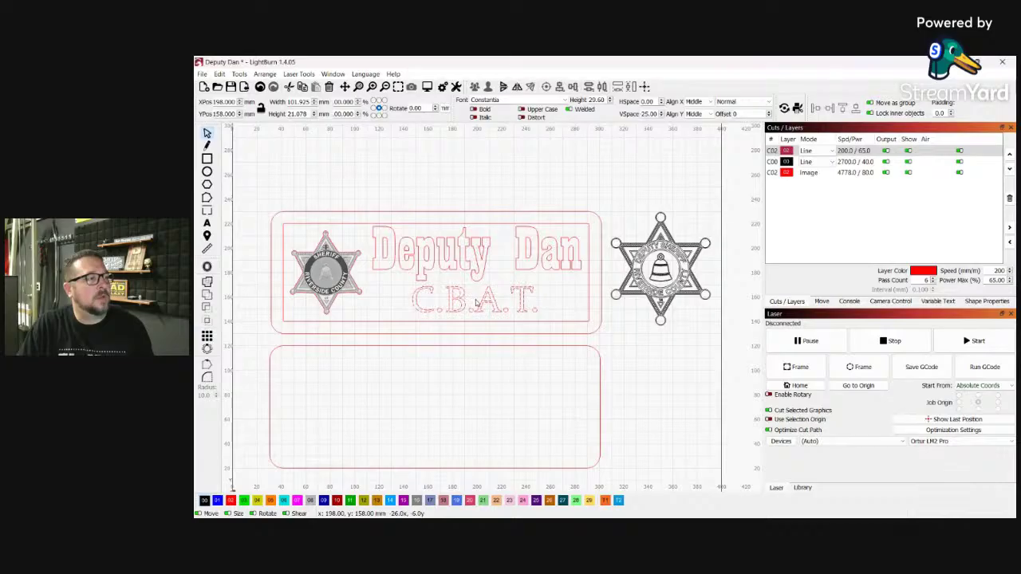
{"action": "left_click", "coordinate": [477, 303]}
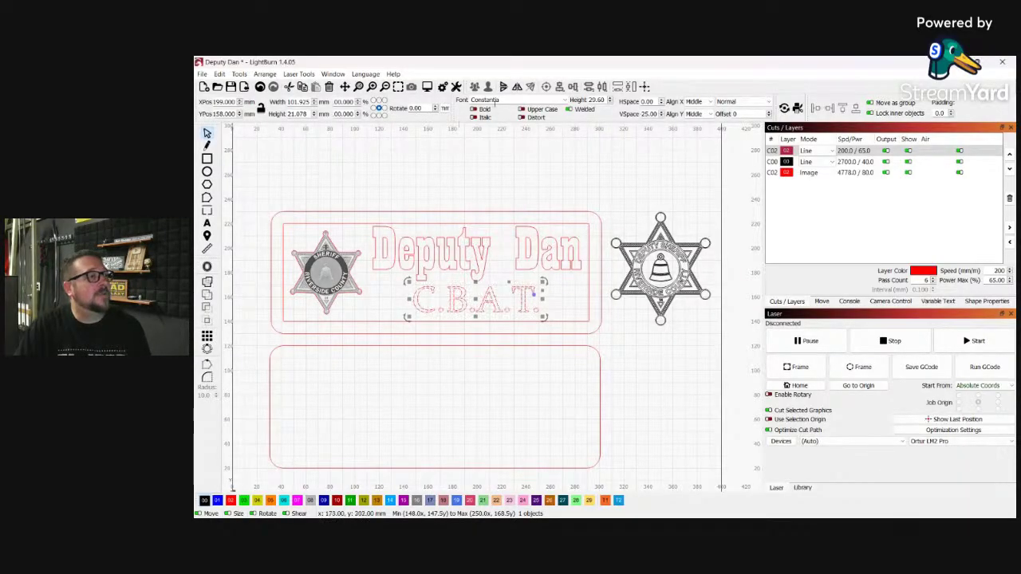
- Change the font of the C.B.A.T. text to Times New Roman and inspect the letter shapes up close
{"action": "scroll", "coordinate": [564, 101], "scroll_direction": "down", "scroll_amount": 4}
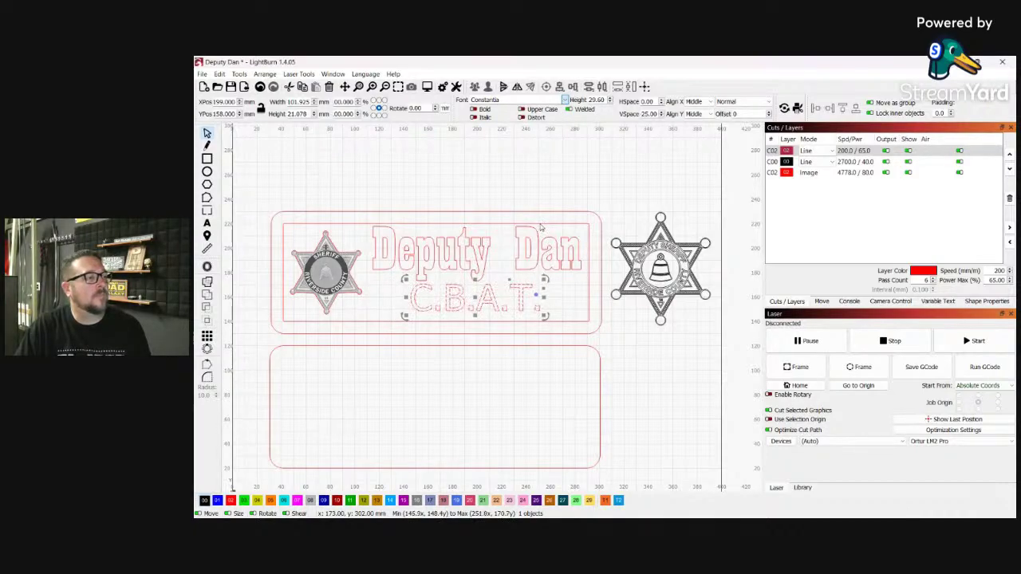
{"action": "scroll", "coordinate": [540, 231], "scroll_direction": "down", "scroll_amount": 1}
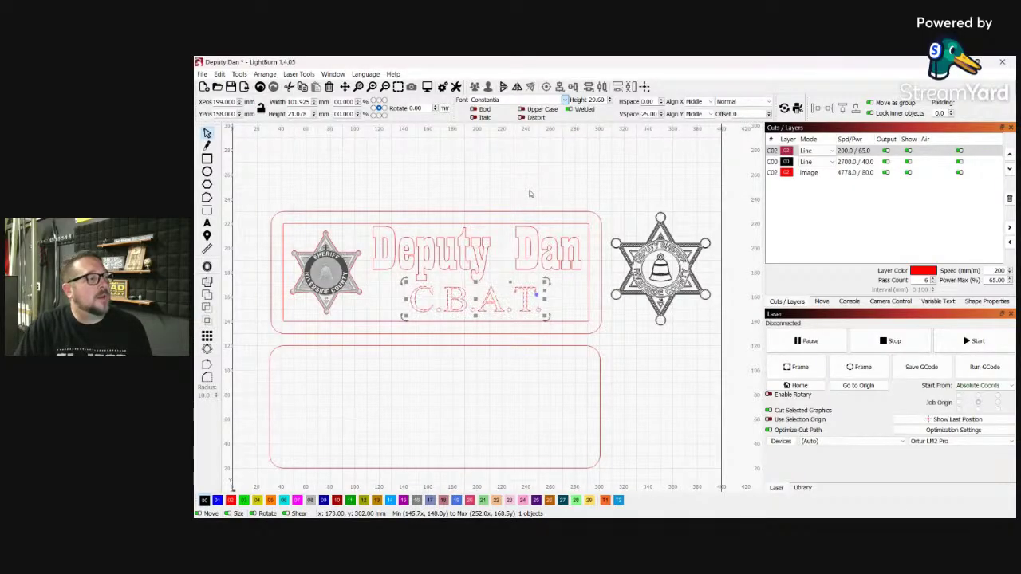
{"action": "scroll", "coordinate": [488, 313], "scroll_direction": "up", "scroll_amount": 4}
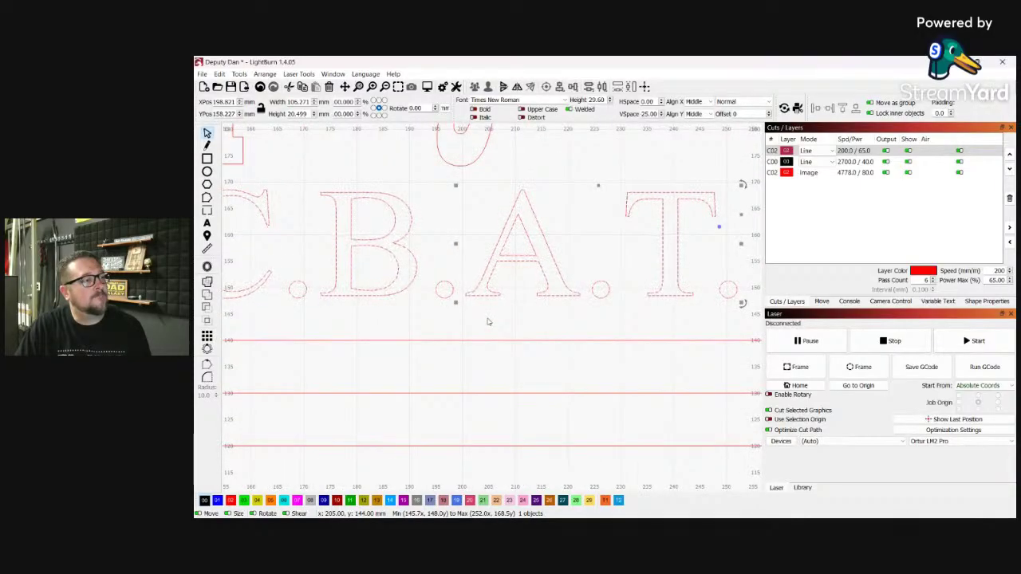
{"action": "scroll", "coordinate": [489, 321], "scroll_direction": "down", "scroll_amount": 5}
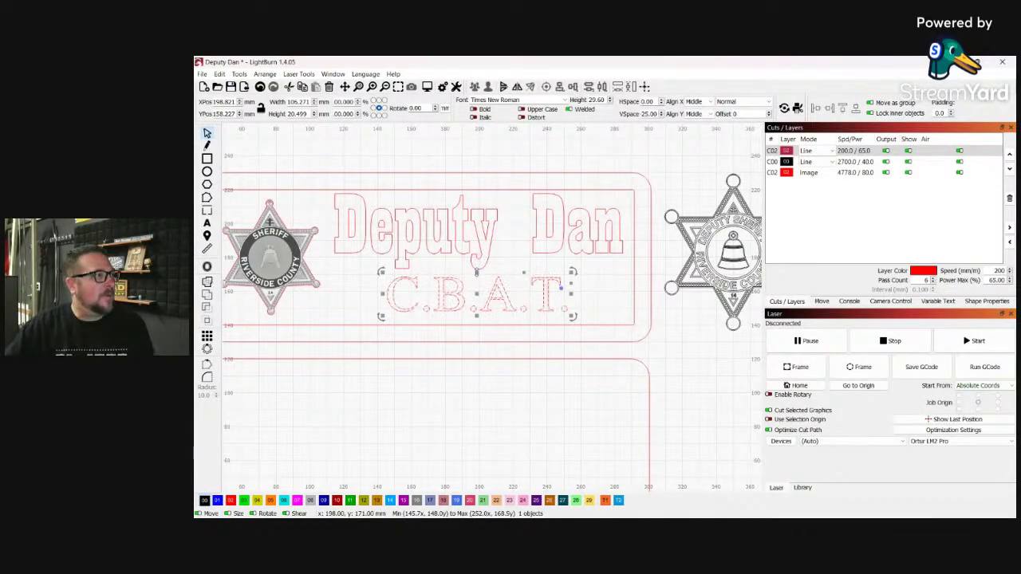
- Check the font of the name line, then set the C.B.A.T. text to Stencil and inspect its letters up close
{"action": "left_click", "coordinate": [467, 244]}
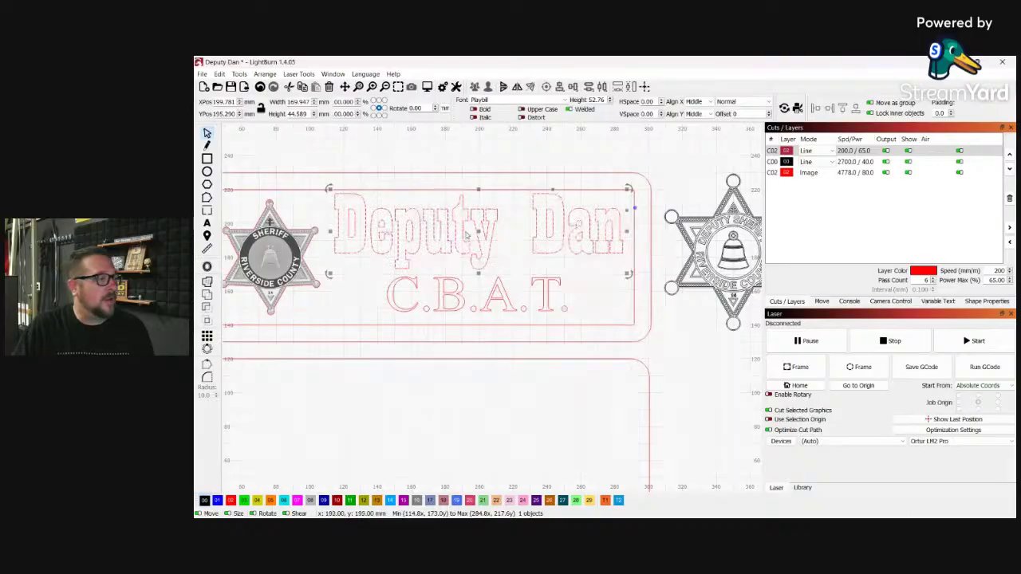
{"action": "left_click", "coordinate": [501, 286]}
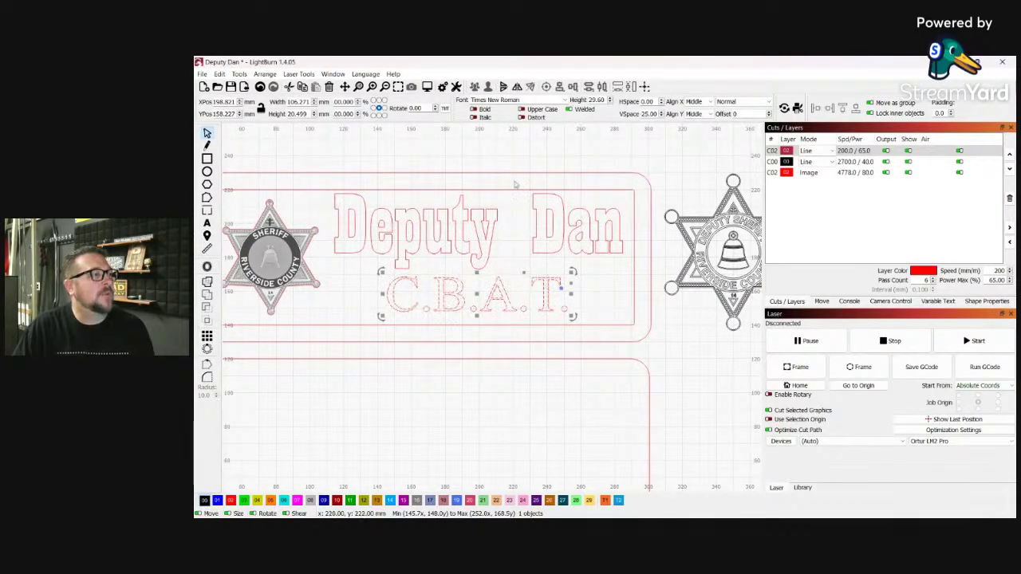
{"action": "left_click", "coordinate": [566, 100]}
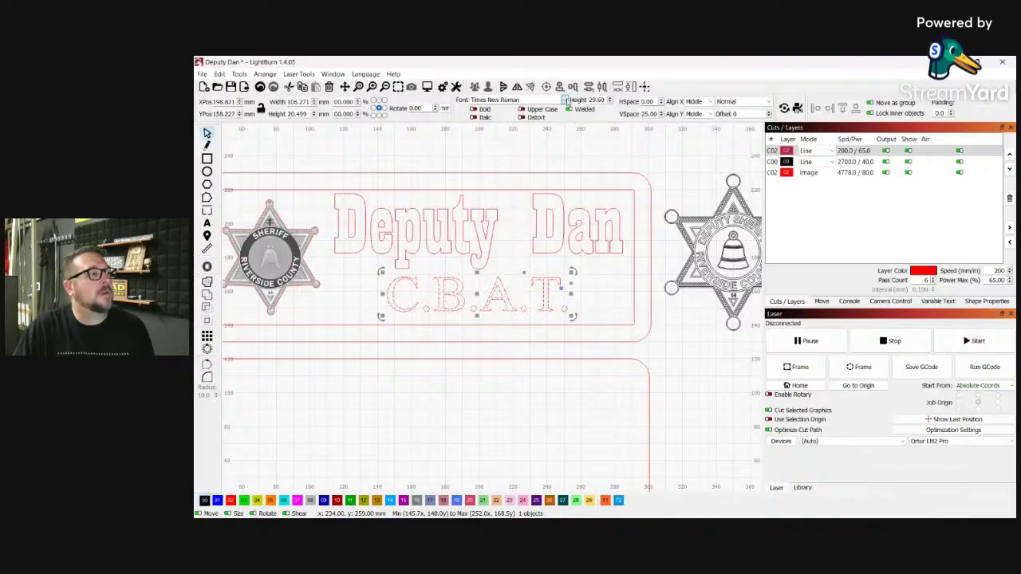
{"action": "left_click", "coordinate": [518, 237]}
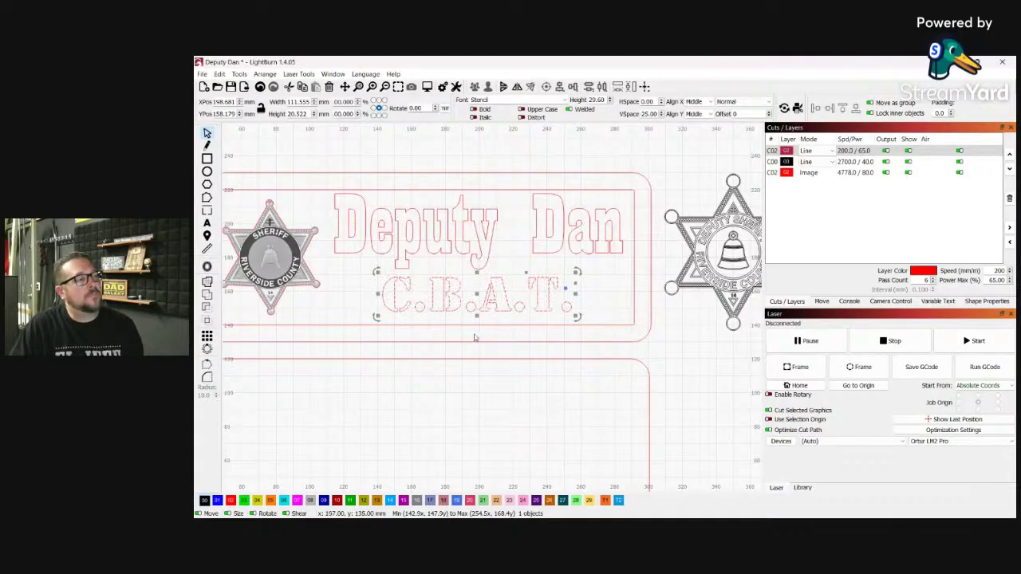
{"action": "scroll", "coordinate": [536, 291], "scroll_direction": "up", "scroll_amount": 6}
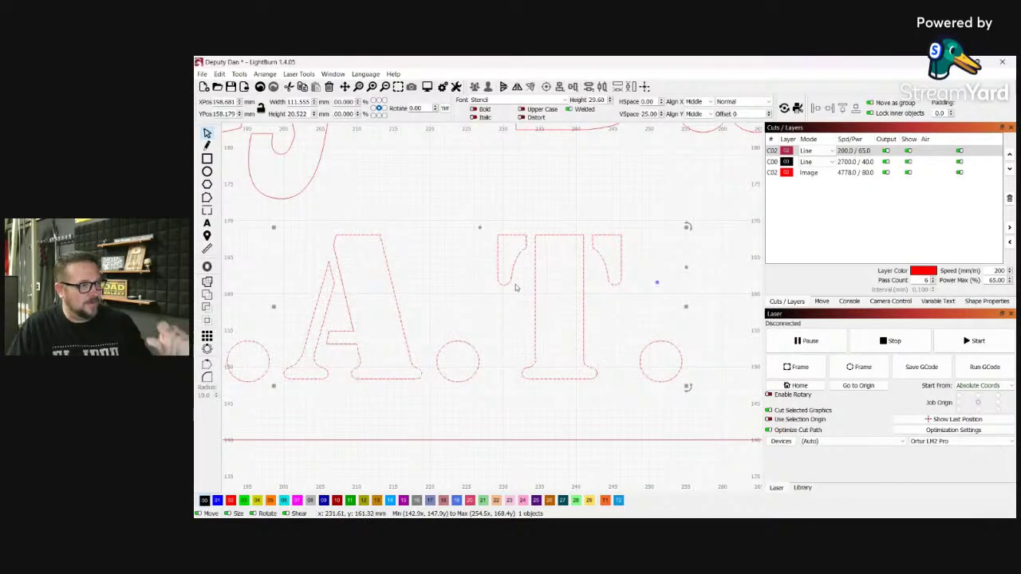
{"action": "scroll", "coordinate": [515, 289], "scroll_direction": "down", "scroll_amount": 6}
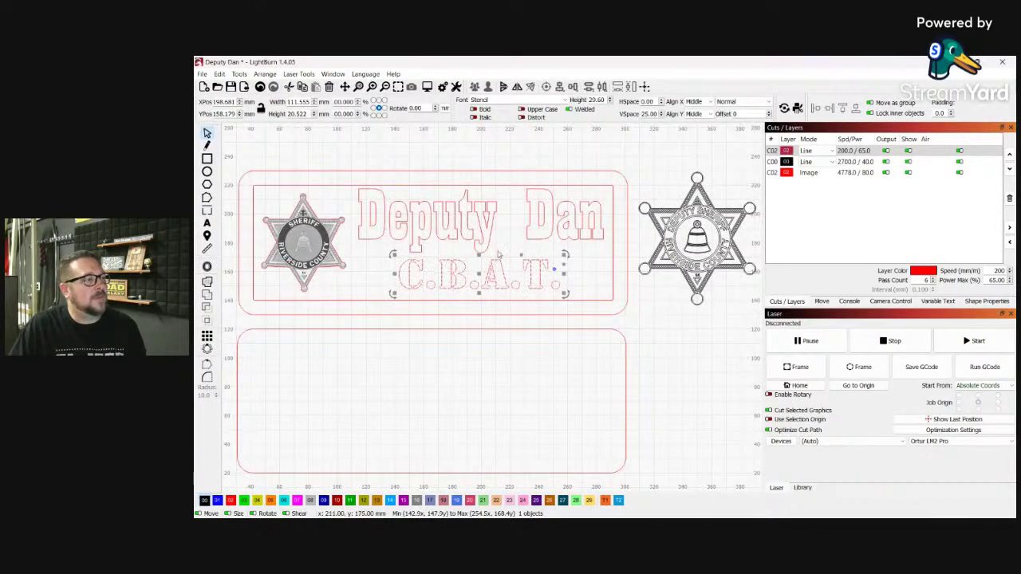
- Change the font of the C.B.A.T. text to Playbill and inspect its letters up close
{"action": "left_click", "coordinate": [565, 100]}
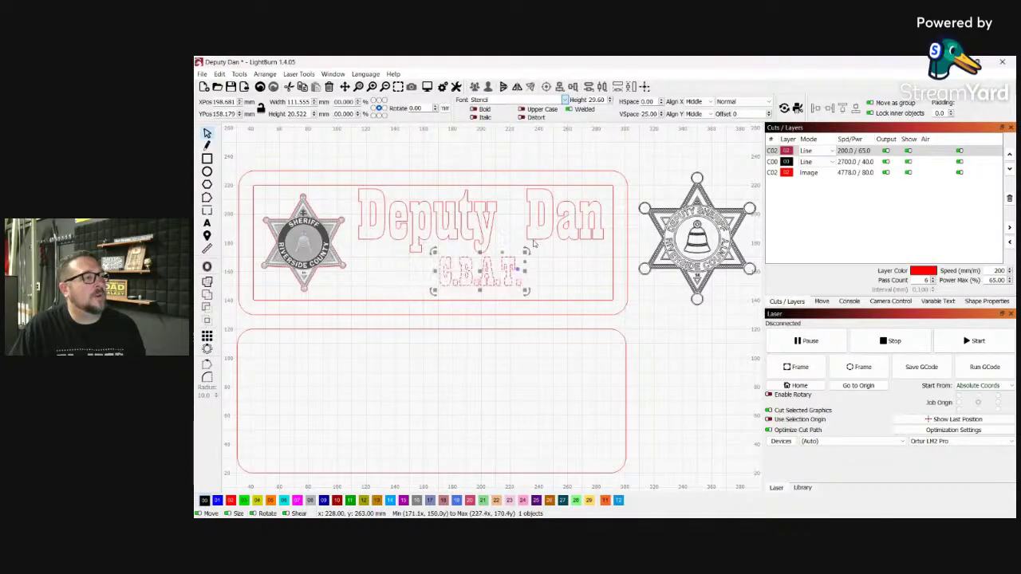
{"action": "left_click", "coordinate": [532, 246]}
{"action": "scroll", "coordinate": [481, 274], "scroll_direction": "up", "scroll_amount": 5}
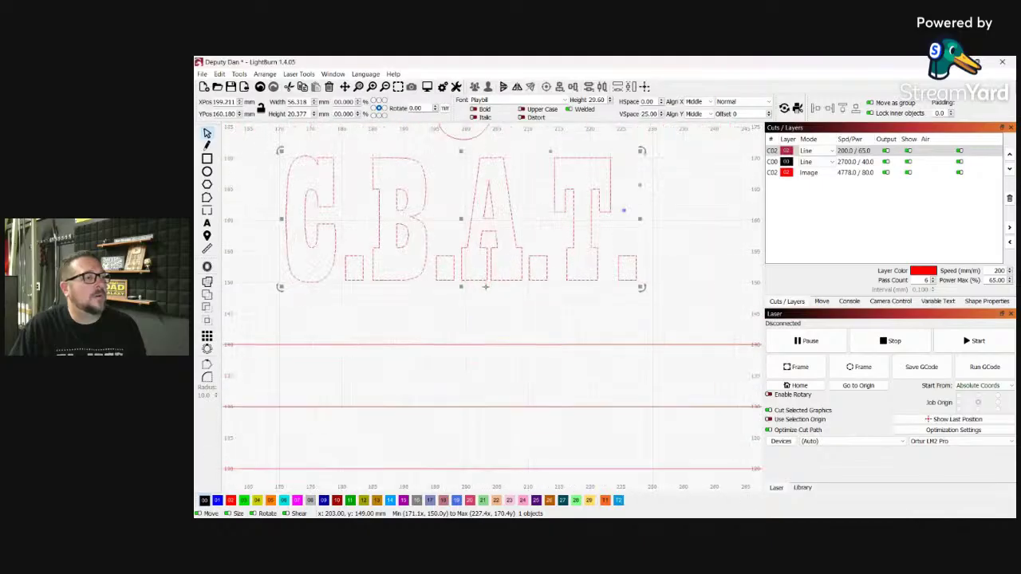
{"action": "scroll", "coordinate": [485, 285], "scroll_direction": "down", "scroll_amount": 4}
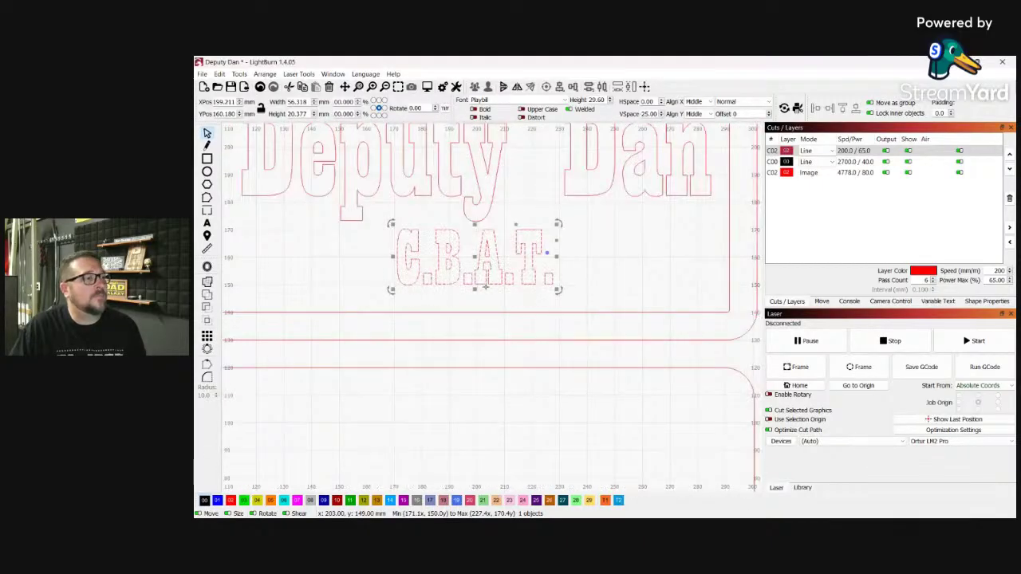
{"action": "scroll", "coordinate": [486, 287], "scroll_direction": "down", "scroll_amount": 2}
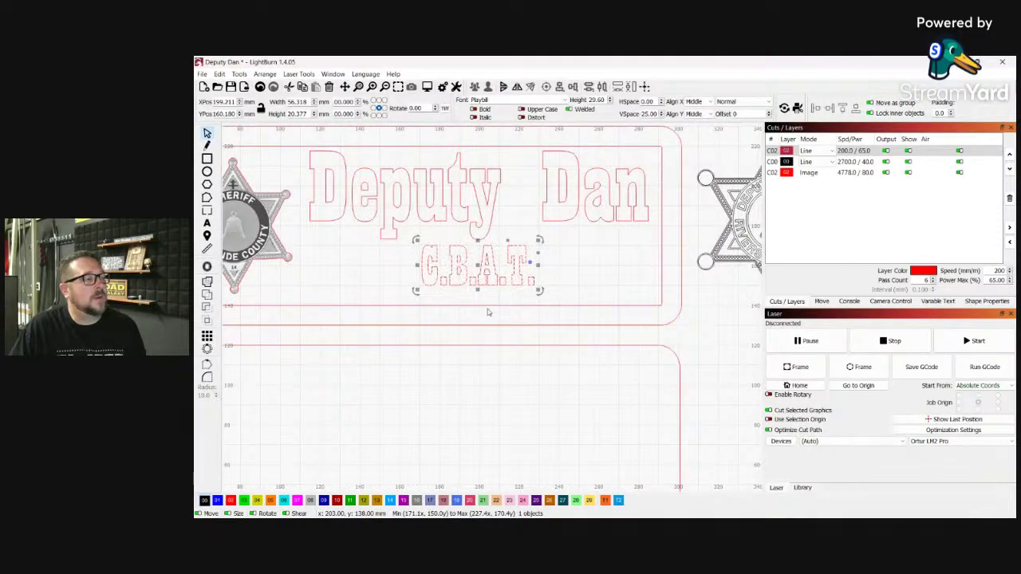
- Enlarge the C.B.A.T. text to about 91 mm wide and 33 mm high, and reposition it beneath the name
{"action": "left_click_drag", "start_coordinate": [539, 236], "coordinate": [608, 216]}
{"action": "left_click_drag", "start_coordinate": [516, 268], "coordinate": [463, 273]}
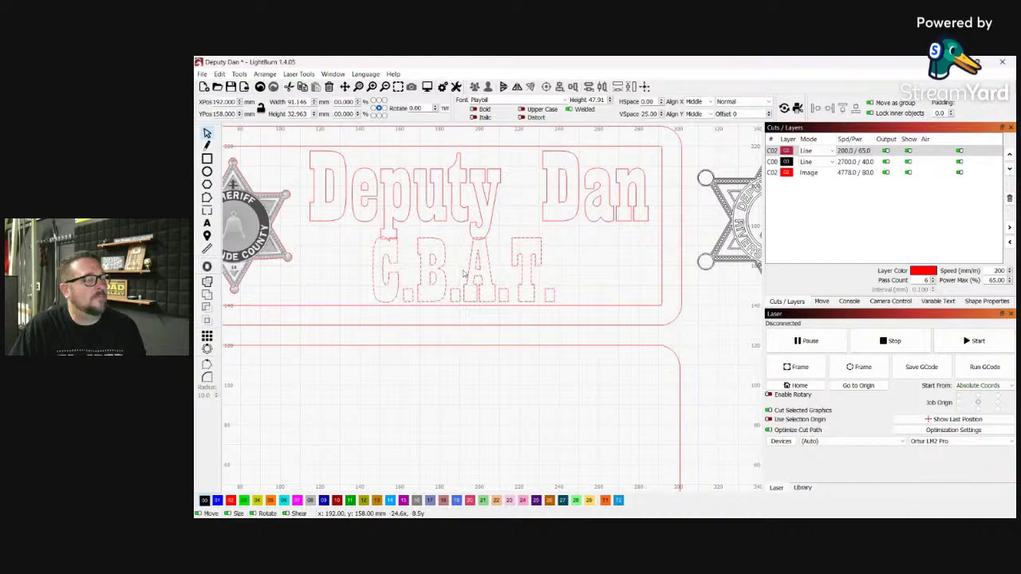
{"action": "left_click_drag", "start_coordinate": [470, 274], "coordinate": [492, 273]}
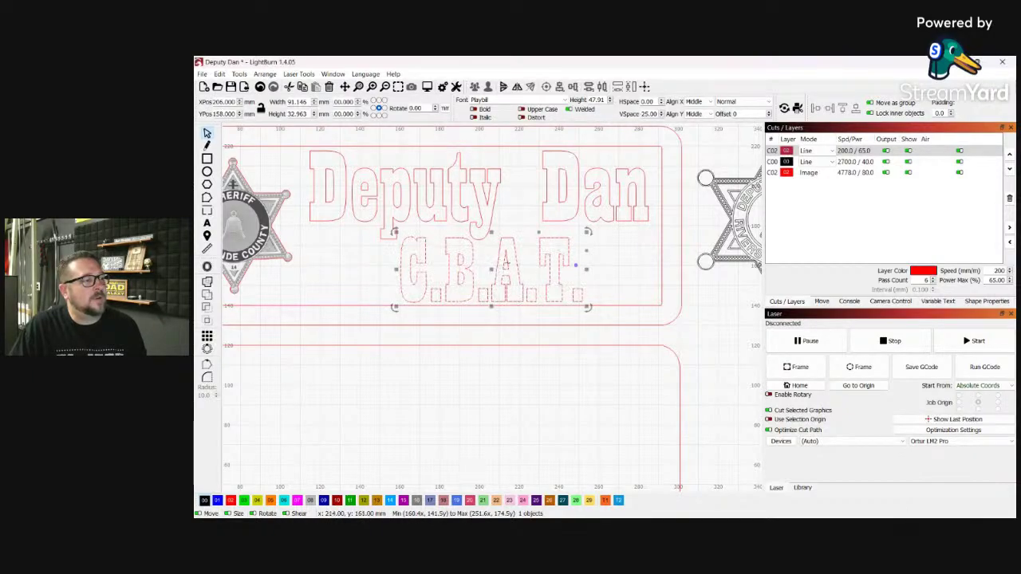
- Browse fonts for the C.B.A.T. text and set it to Franklin Gothic Heavy
{"action": "left_click", "coordinate": [564, 100]}
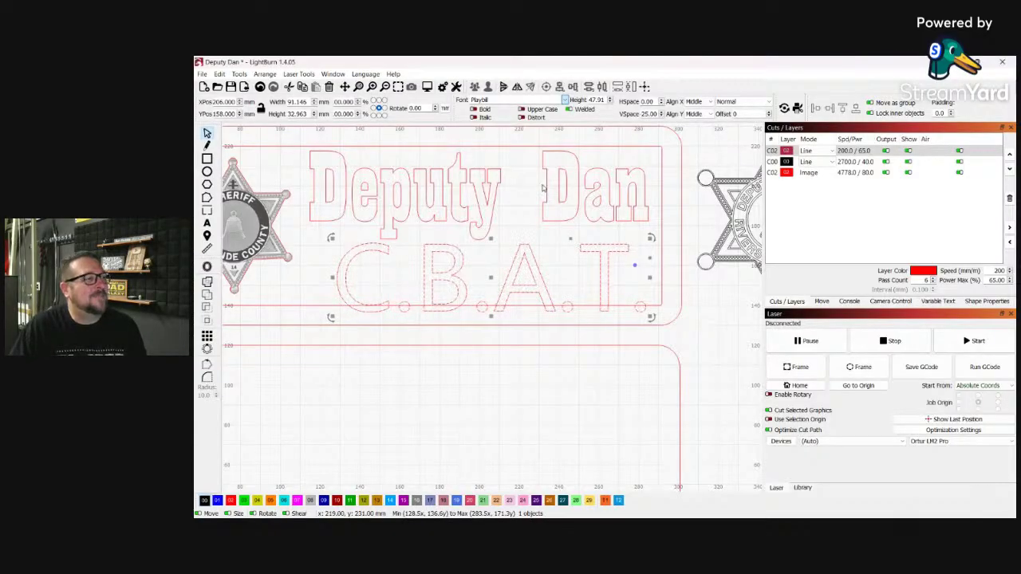
{"action": "scroll", "coordinate": [542, 188], "scroll_direction": "down", "scroll_amount": 2}
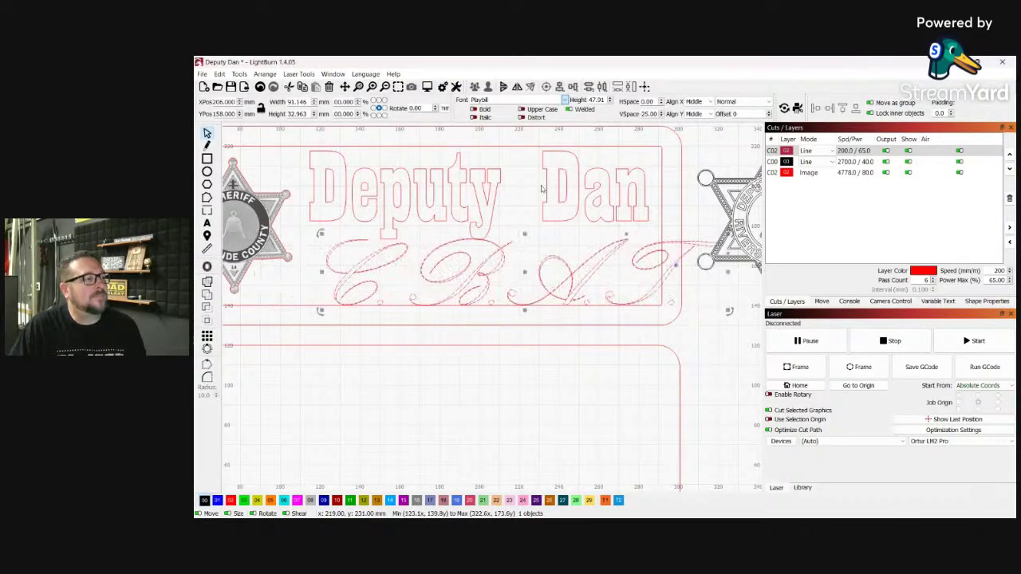
{"action": "scroll", "coordinate": [540, 188], "scroll_direction": "down", "scroll_amount": 1}
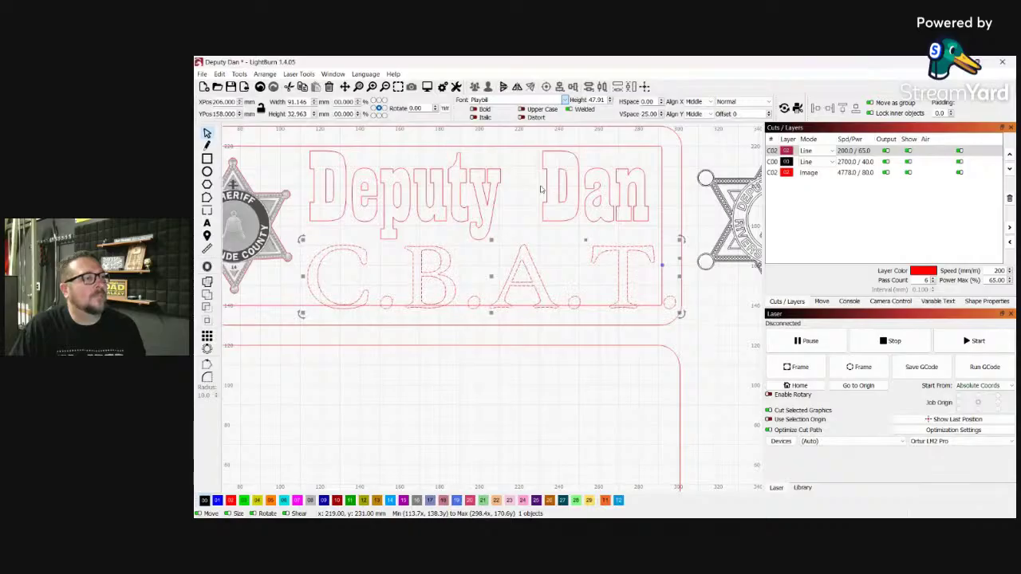
{"action": "scroll", "coordinate": [535, 195], "scroll_direction": "down", "scroll_amount": 2}
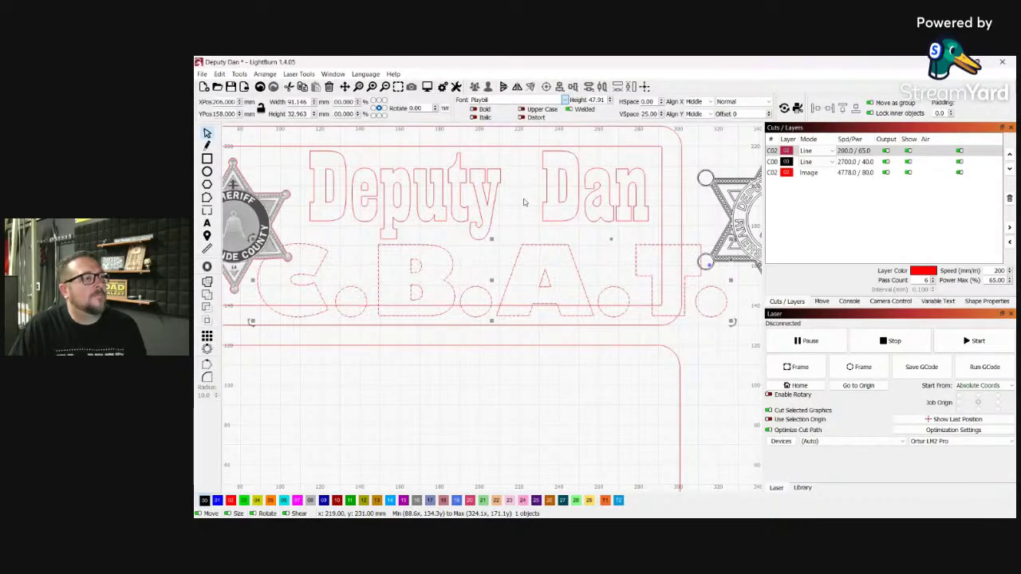
{"action": "scroll", "coordinate": [524, 202], "scroll_direction": "down", "scroll_amount": 2}
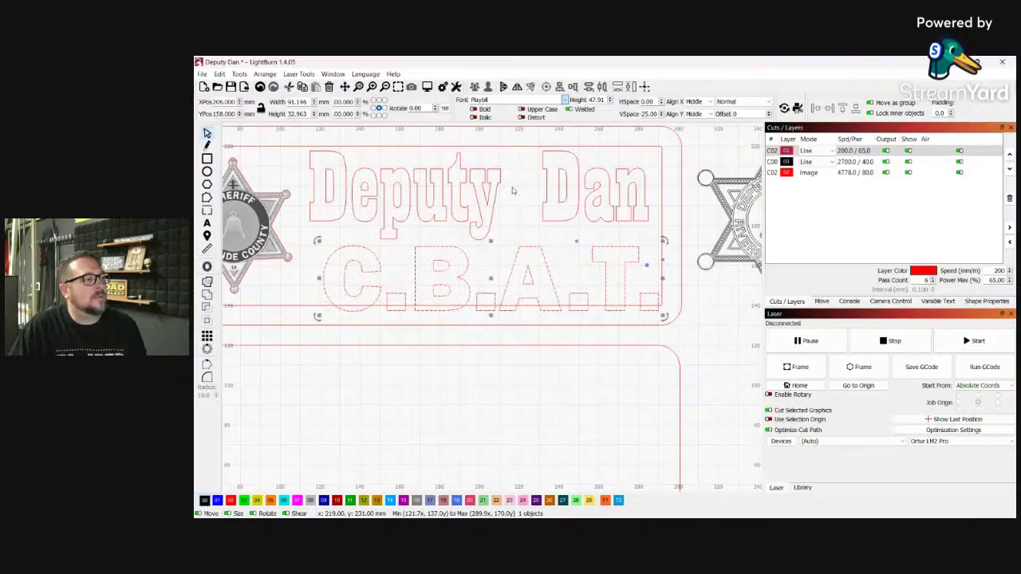
{"action": "scroll", "coordinate": [515, 208], "scroll_direction": "up", "scroll_amount": 3}
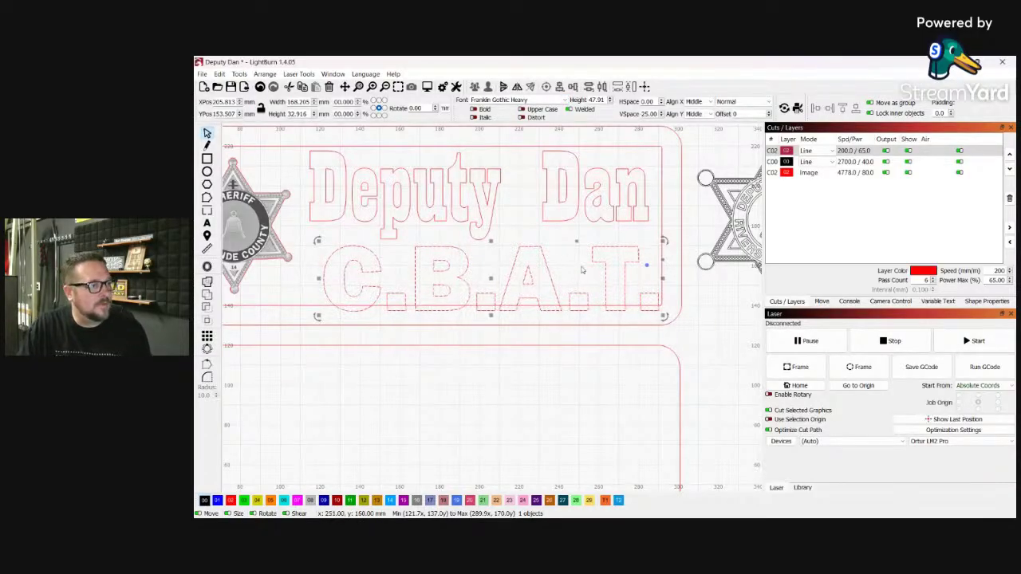
- Shrink the C.B.A.T. text to about 127 mm wide and 25 mm high, and position it beneath the name line
{"action": "left_click_drag", "start_coordinate": [664, 240], "coordinate": [599, 262]}
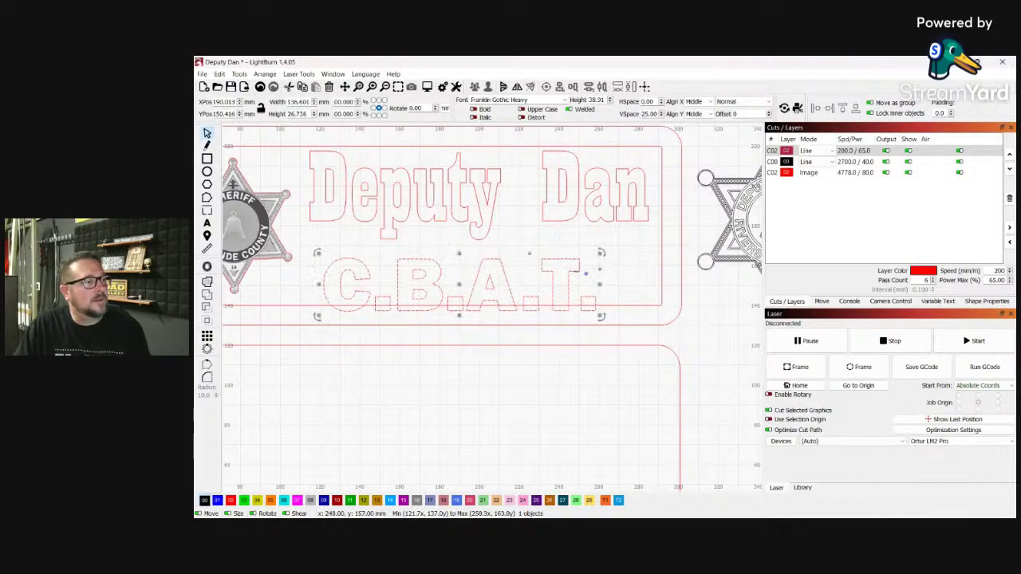
{"action": "left_click_drag", "start_coordinate": [456, 288], "coordinate": [486, 273]}
{"action": "scroll", "coordinate": [479, 355], "scroll_direction": "down", "scroll_amount": 3}
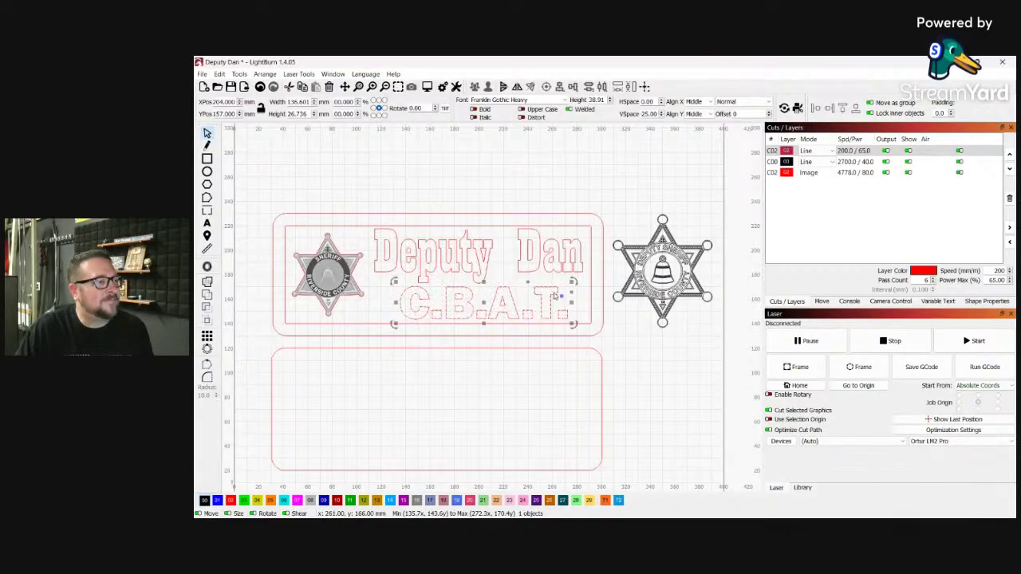
{"action": "left_click_drag", "start_coordinate": [572, 282], "coordinate": [560, 287]}
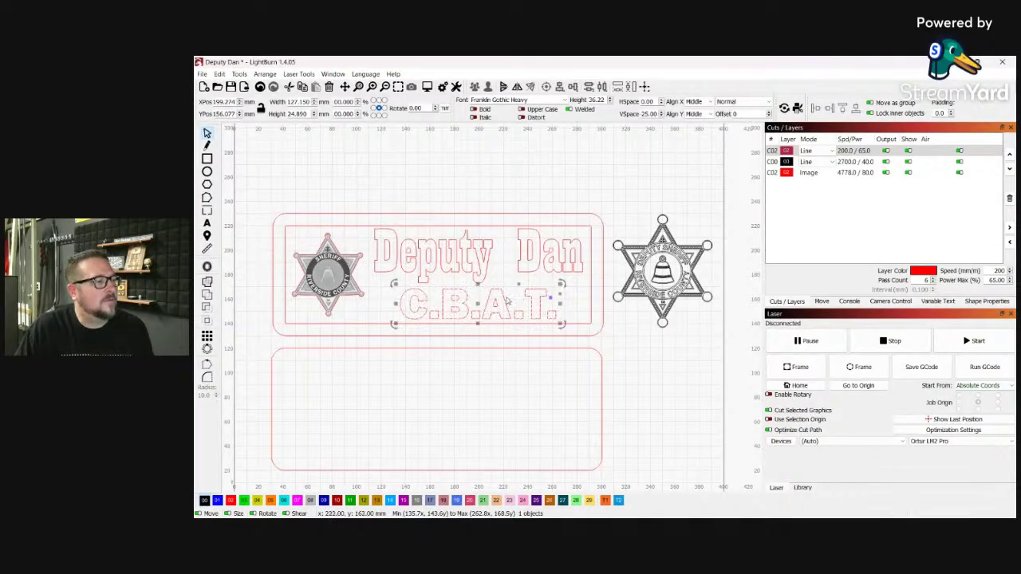
{"action": "left_click_drag", "start_coordinate": [474, 304], "coordinate": [481, 307]}
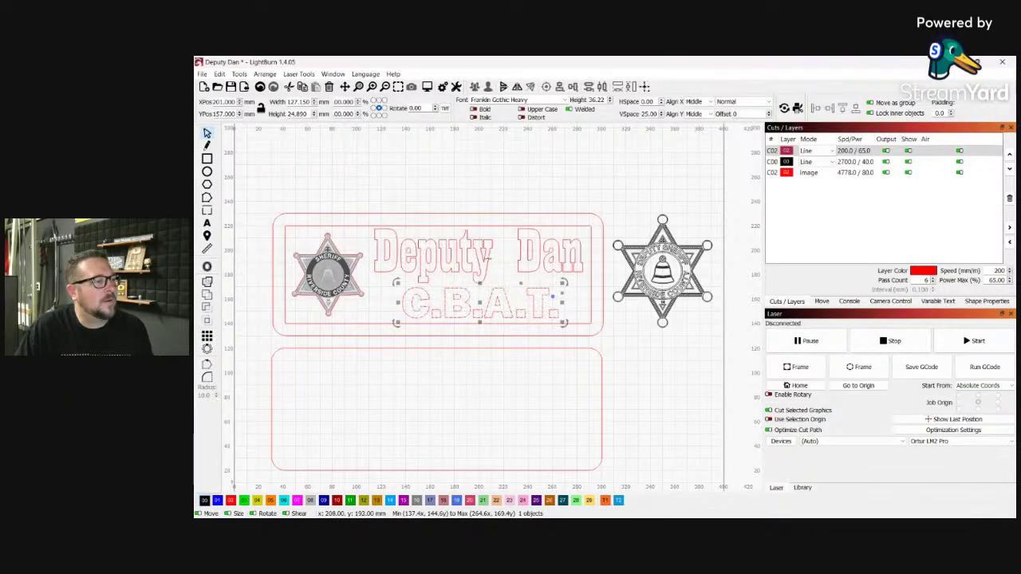
- Align the name line horizontally with the centre of the C.B.A.T. text
{"action": "left_click", "coordinate": [492, 262]}
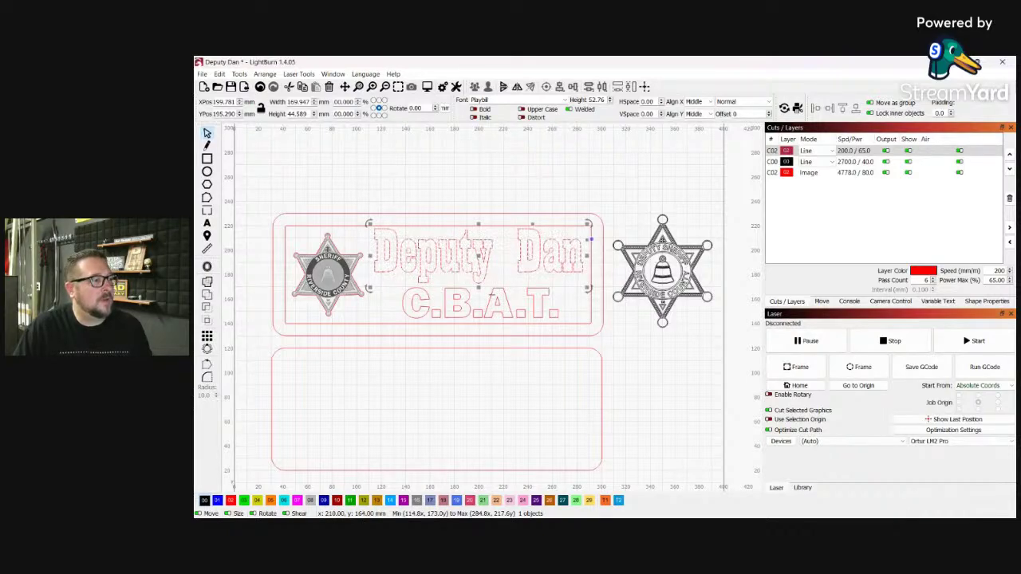
{"action": "left_click", "coordinate": [492, 296], "text": "shift"}
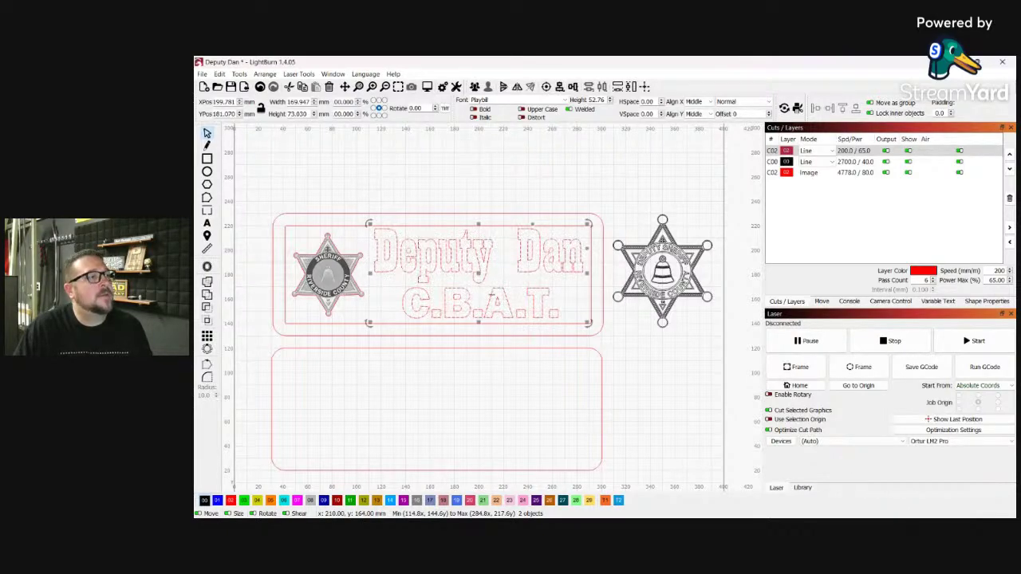
{"action": "left_click", "coordinate": [571, 108]}
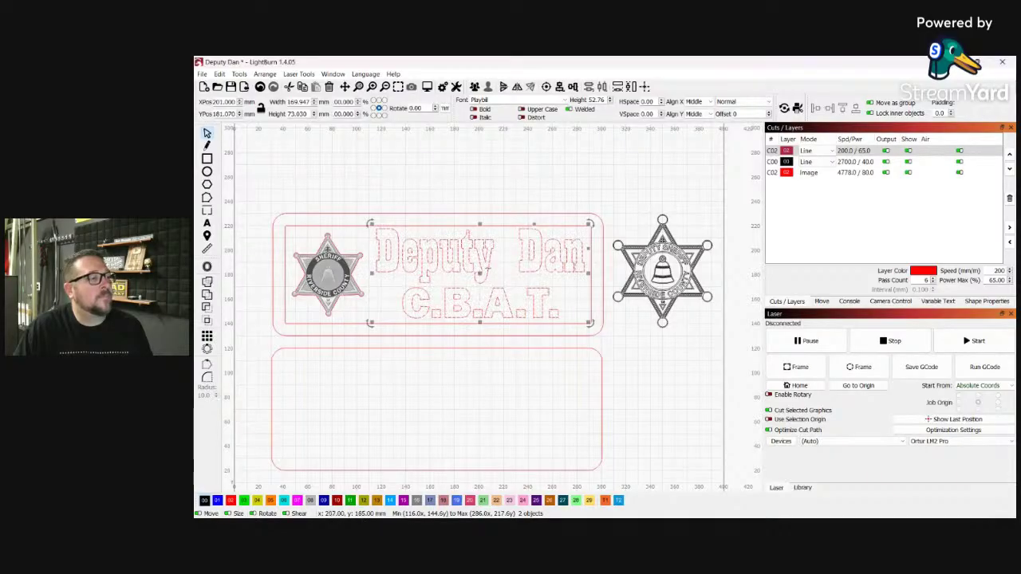
- Move both text lines together so they sit centred at about X 198, Y 179 mm inside the inner frame, and deselect them
{"action": "left_click", "coordinate": [481, 274]}
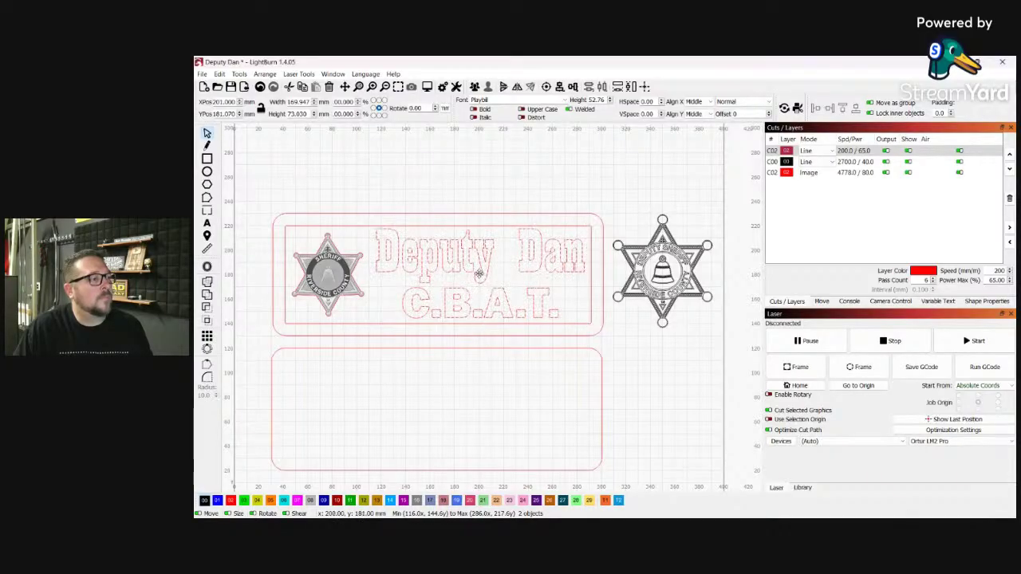
{"action": "left_click_drag", "start_coordinate": [478, 273], "coordinate": [477, 276]}
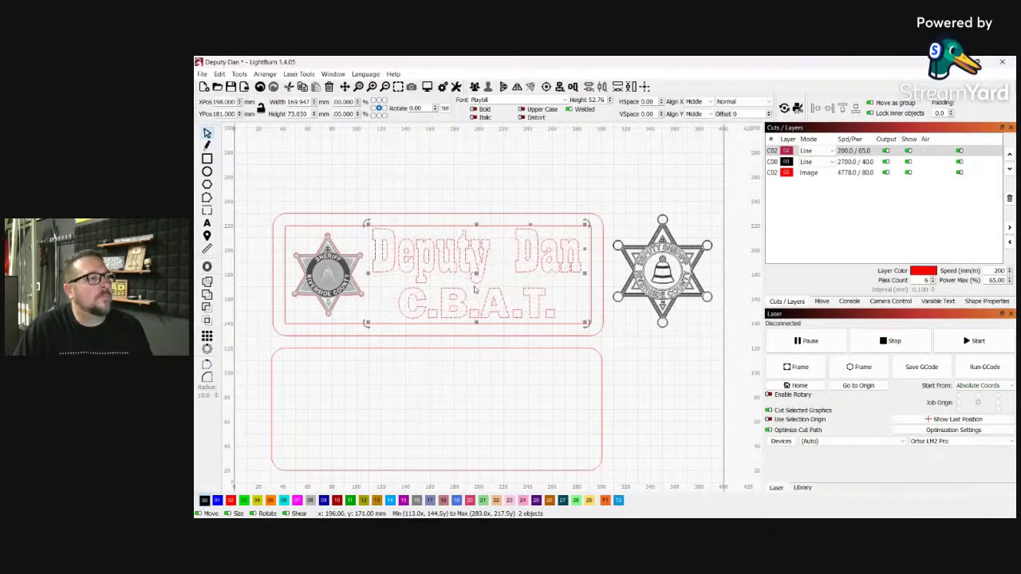
{"action": "left_click_drag", "start_coordinate": [477, 275], "coordinate": [477, 278]}
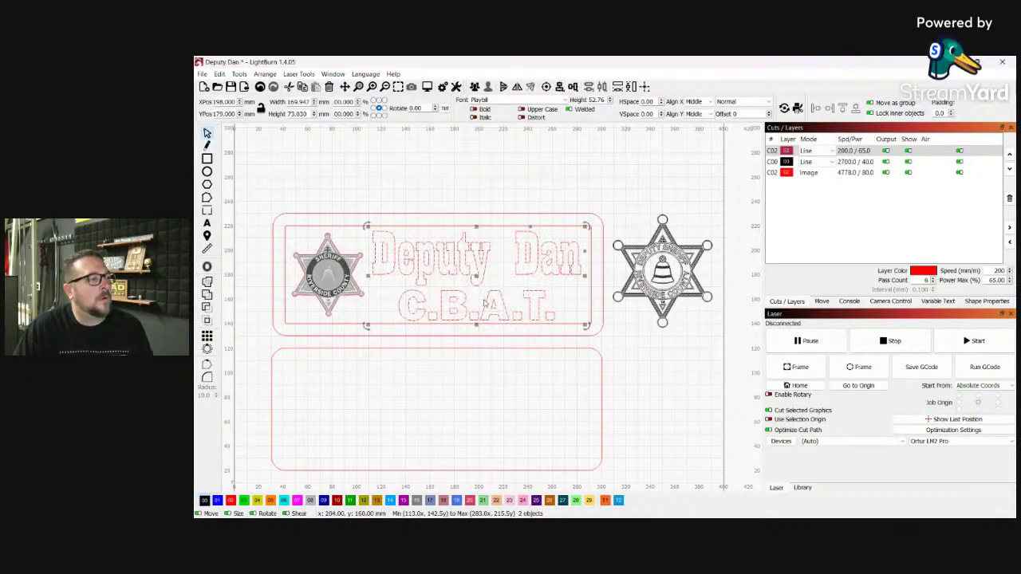
{"action": "left_click", "coordinate": [479, 368]}
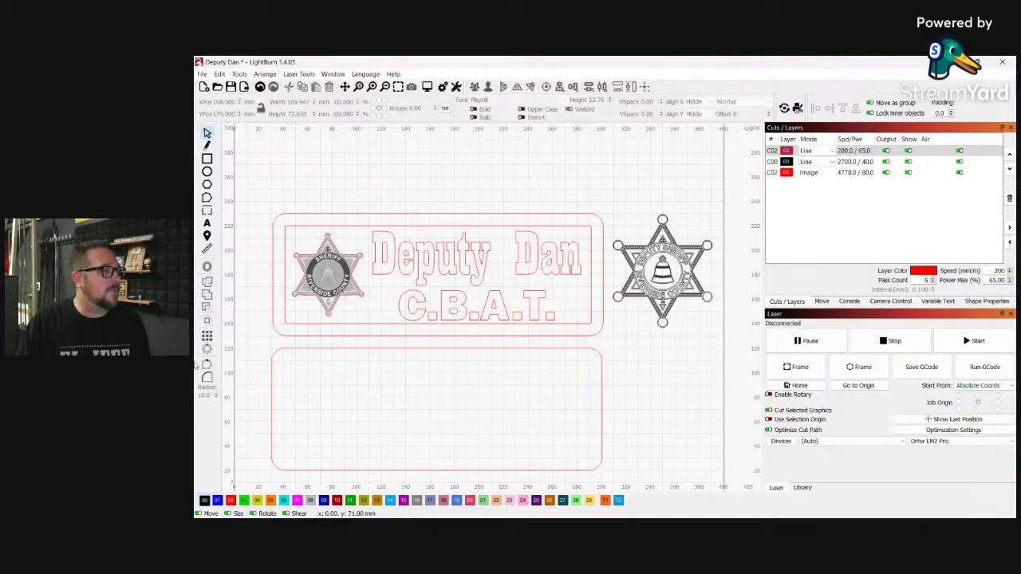
- Examine the sheriff badge image and its star outline up close within the nameplate
{"action": "scroll", "coordinate": [316, 281], "scroll_direction": "up", "scroll_amount": 4}
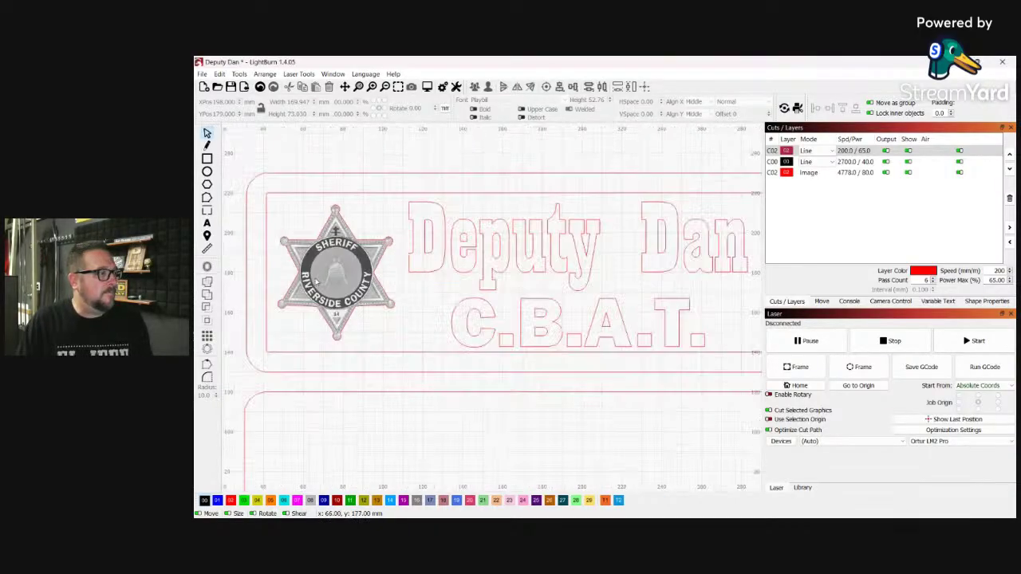
{"action": "scroll", "coordinate": [310, 369], "scroll_direction": "up", "scroll_amount": 1}
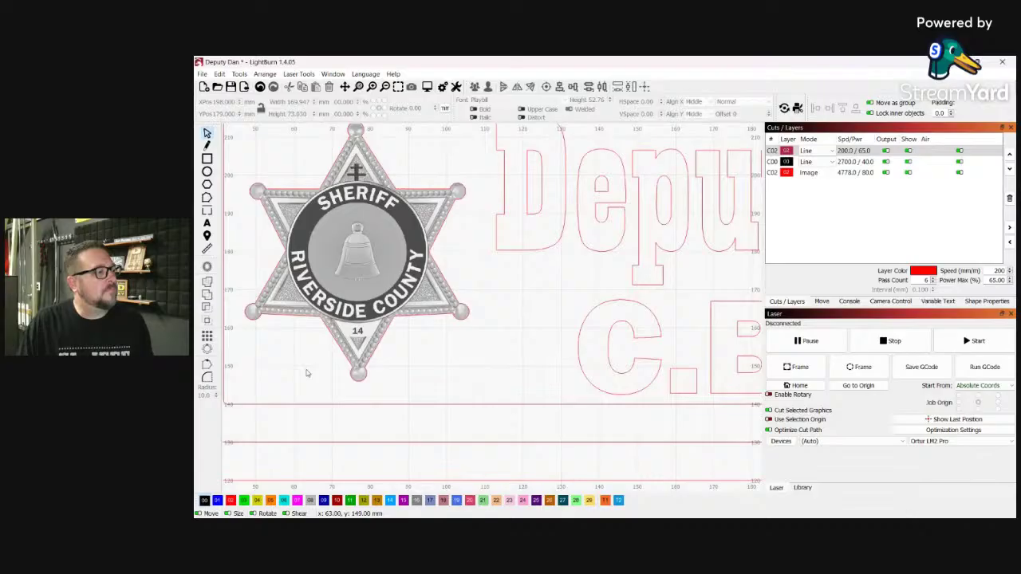
{"action": "scroll", "coordinate": [427, 381], "scroll_direction": "down", "scroll_amount": 2}
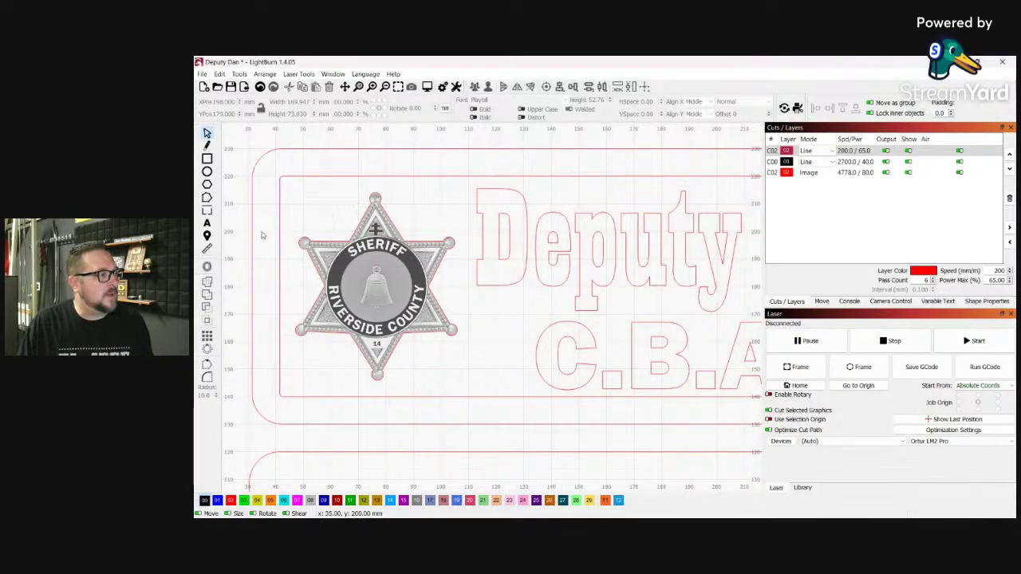
{"action": "scroll", "coordinate": [279, 226], "scroll_direction": "up", "scroll_amount": 1}
{"action": "scroll", "coordinate": [281, 227], "scroll_direction": "up", "scroll_amount": 1}
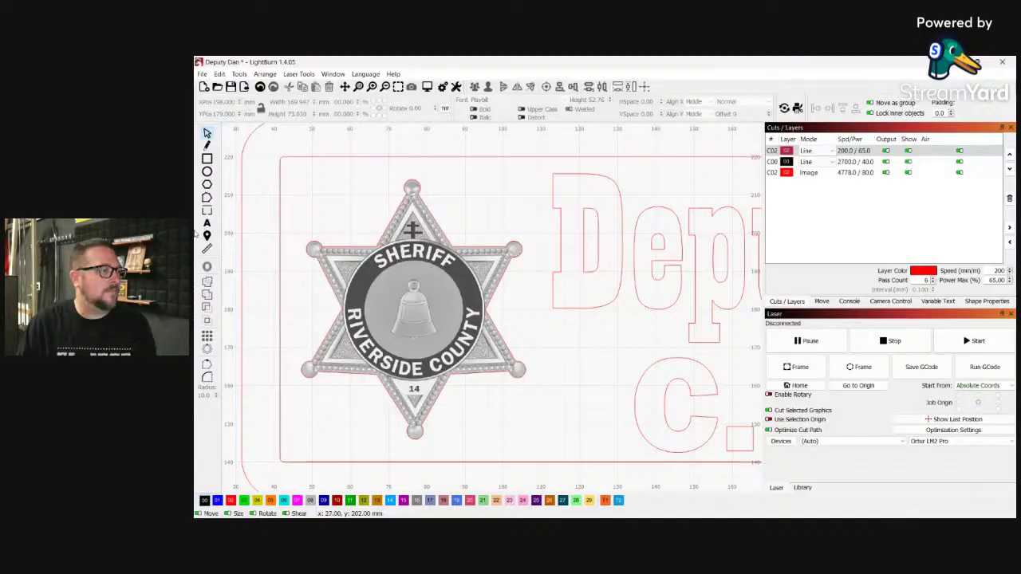
{"action": "scroll", "coordinate": [346, 438], "scroll_direction": "down", "scroll_amount": 1}
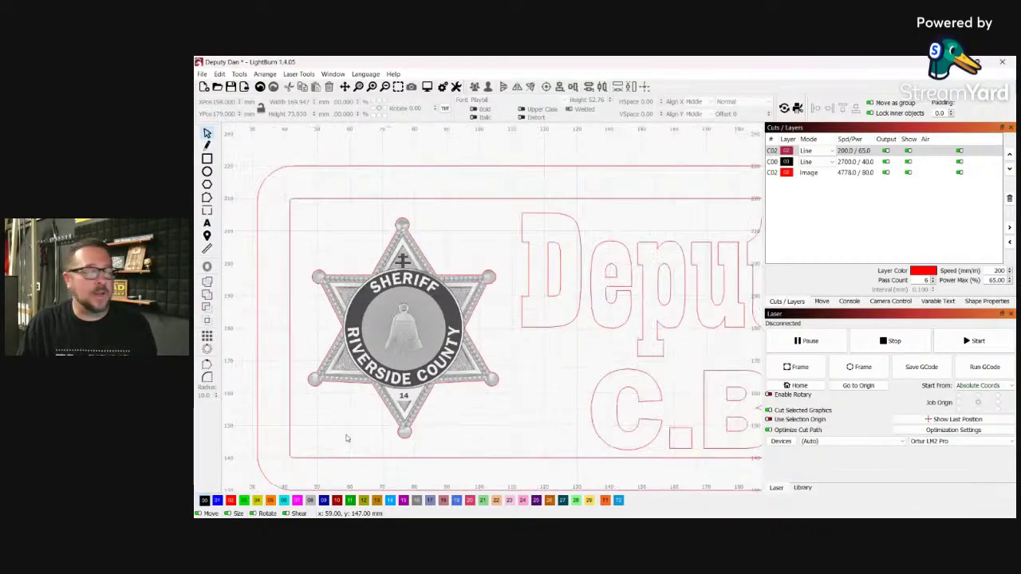
{"action": "scroll", "coordinate": [346, 438], "scroll_direction": "down", "scroll_amount": 2}
{"action": "scroll", "coordinate": [381, 210], "scroll_direction": "down", "scroll_amount": 2}
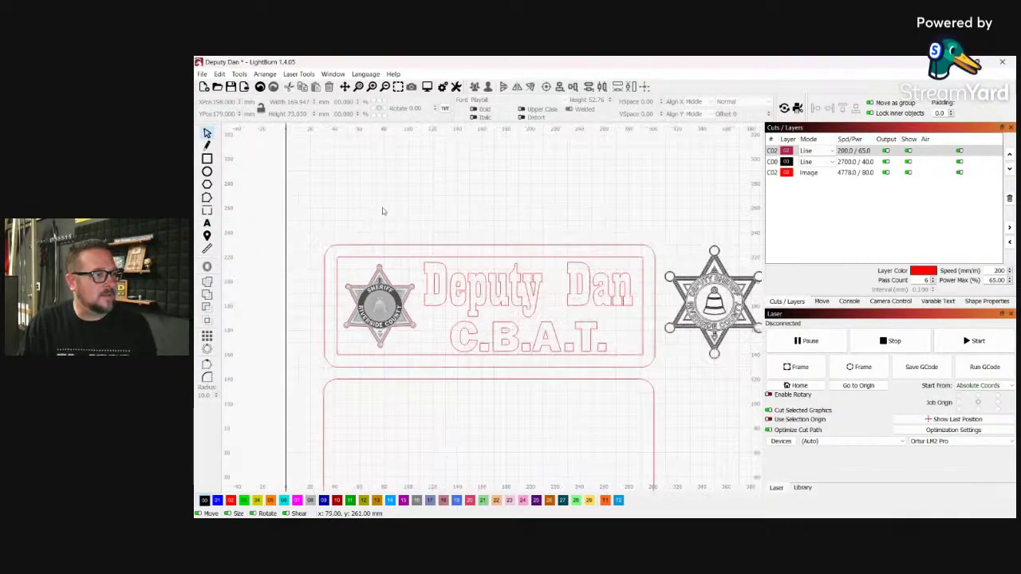
{"action": "scroll", "coordinate": [303, 171], "scroll_direction": "down", "scroll_amount": 1}
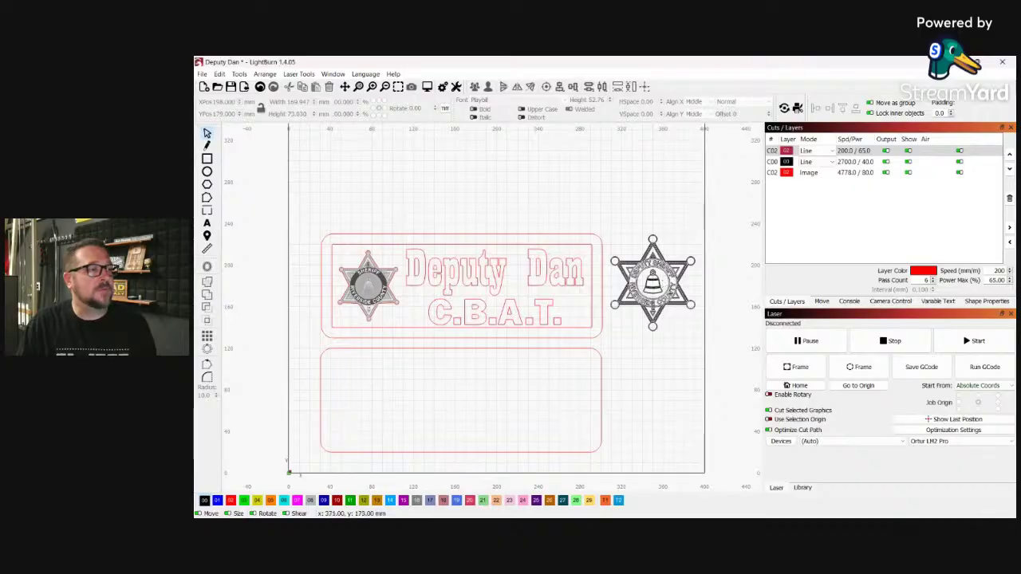
- Examine the line-drawn deputy sheriff badge beside the nameplate, checking its lettering, border circles and line detail up close
{"action": "scroll", "coordinate": [681, 345], "scroll_direction": "up", "scroll_amount": 3}
{"action": "scroll", "coordinate": [683, 297], "scroll_direction": "up", "scroll_amount": 5}
{"action": "scroll", "coordinate": [654, 240], "scroll_direction": "down", "scroll_amount": 6}
{"action": "scroll", "coordinate": [626, 199], "scroll_direction": "up", "scroll_amount": 1}
{"action": "scroll", "coordinate": [626, 157], "scroll_direction": "up", "scroll_amount": 2}
{"action": "scroll", "coordinate": [625, 157], "scroll_direction": "down", "scroll_amount": 1}
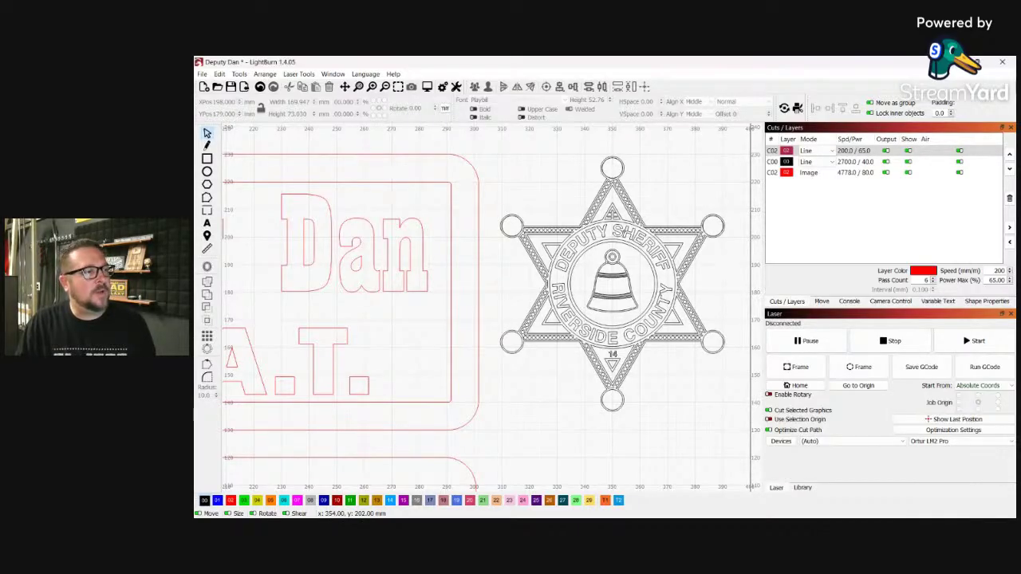
{"action": "left_click", "coordinate": [622, 232]}
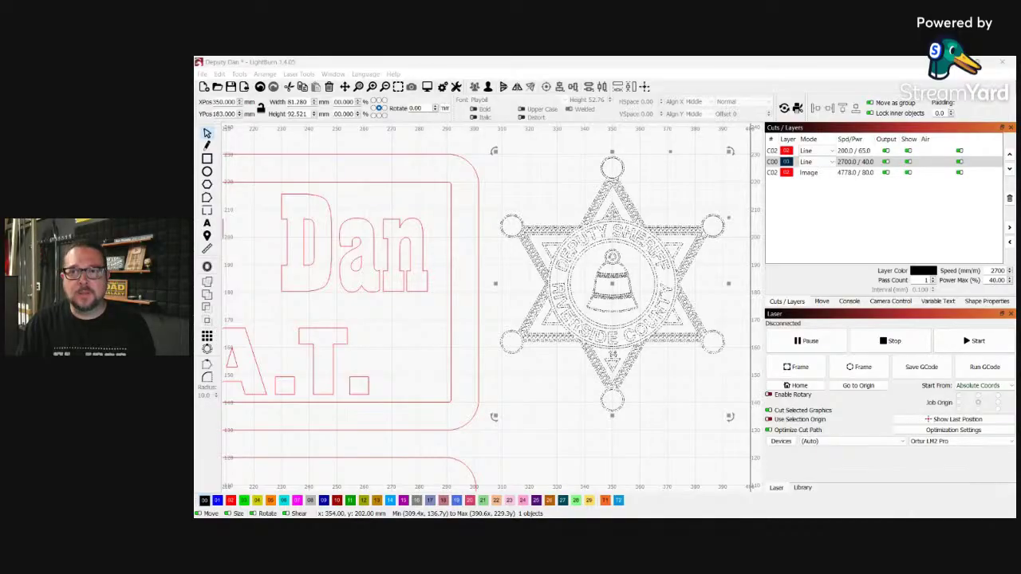
{"action": "left_click", "coordinate": [624, 231]}
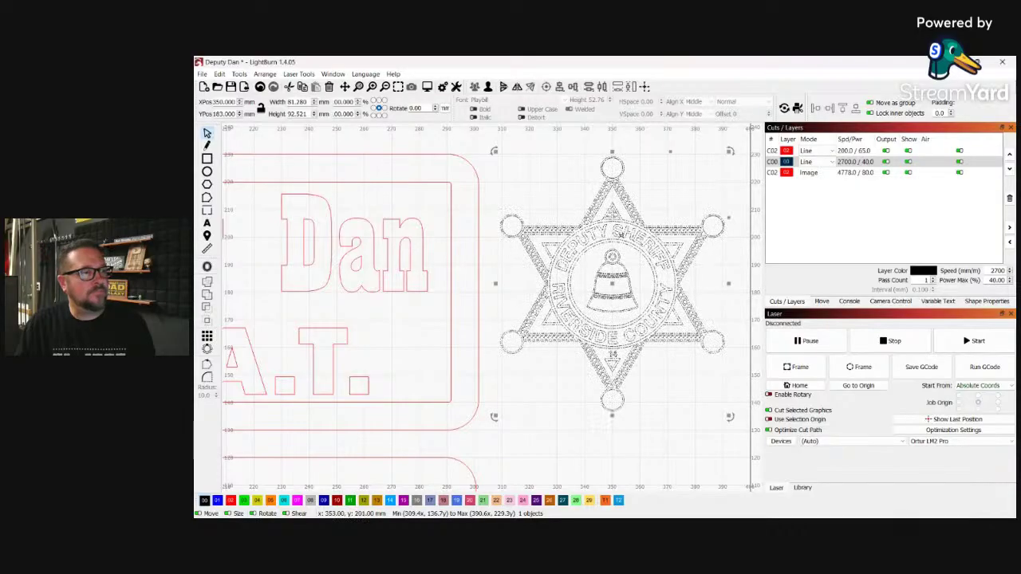
{"action": "left_click", "coordinate": [538, 192]}
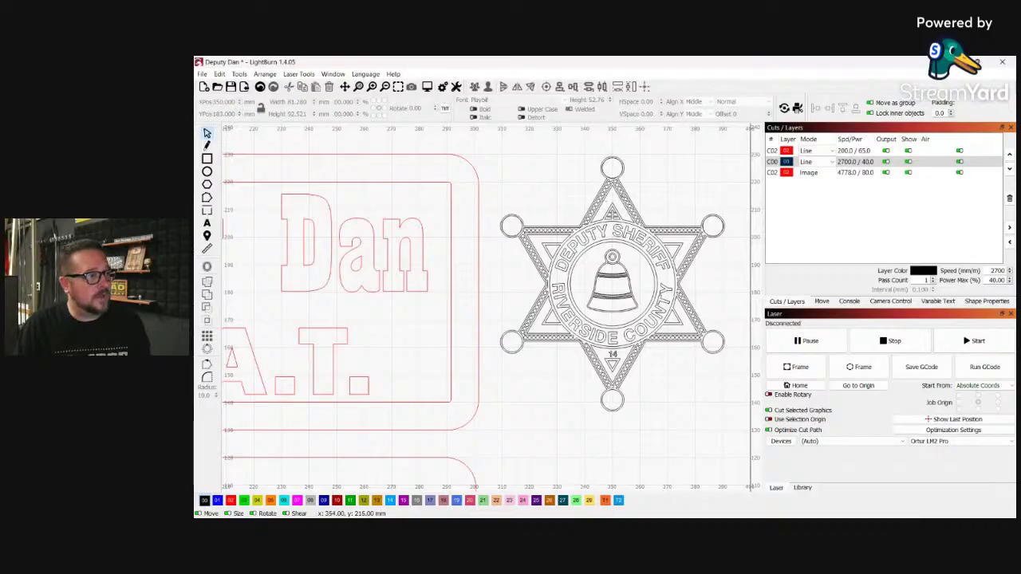
{"action": "scroll", "coordinate": [509, 239], "scroll_direction": "up", "scroll_amount": 5}
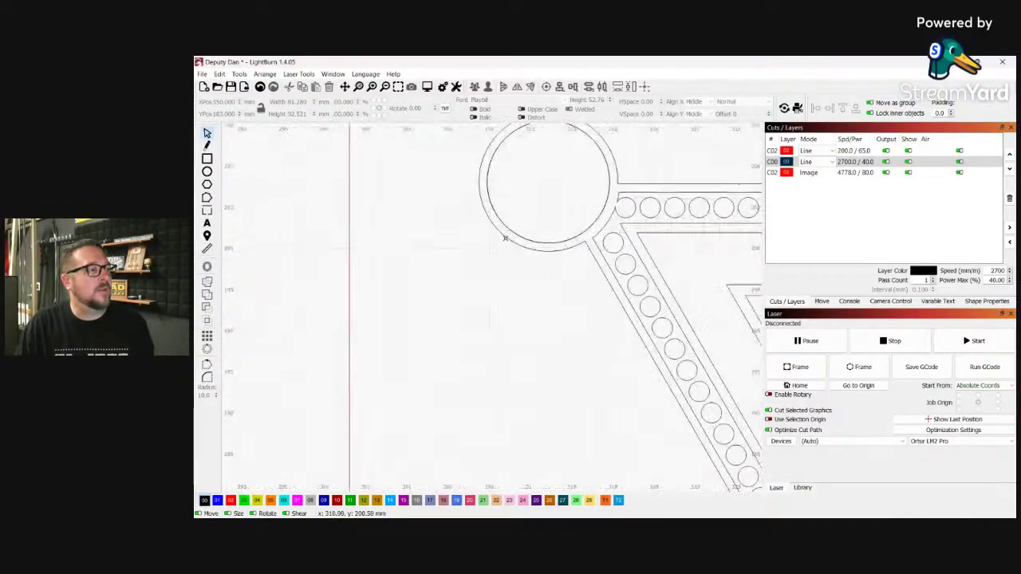
{"action": "scroll", "coordinate": [508, 239], "scroll_direction": "down", "scroll_amount": 6}
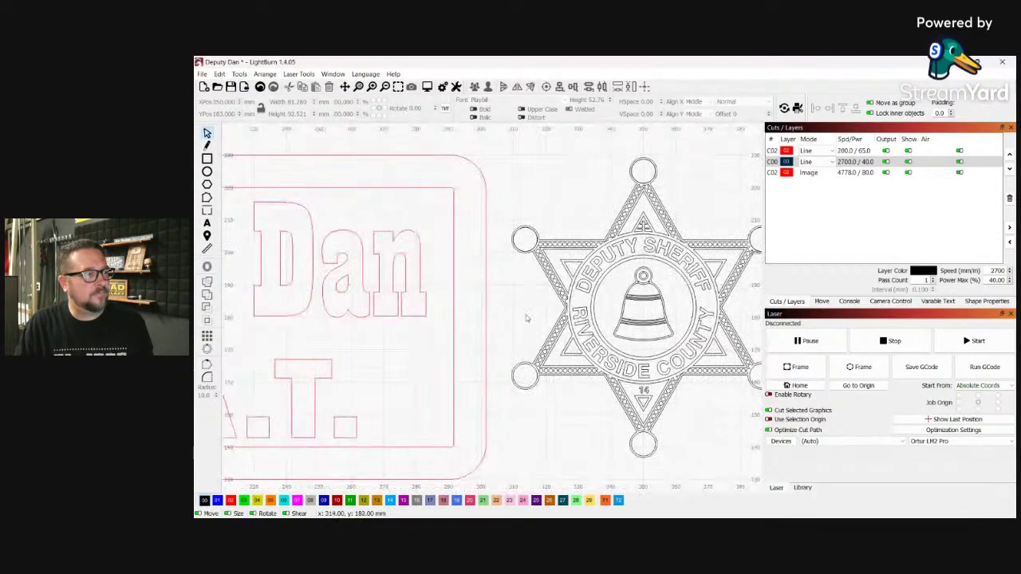
{"action": "scroll", "coordinate": [529, 196], "scroll_direction": "down", "scroll_amount": 4}
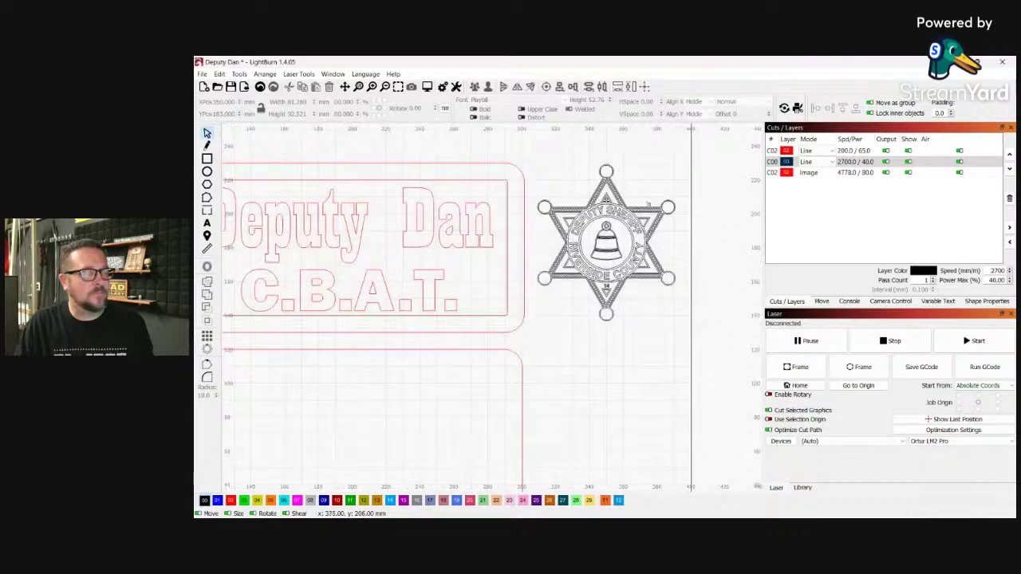
{"action": "scroll", "coordinate": [696, 212], "scroll_direction": "down", "scroll_amount": 1}
- Delete the sheriff badge image from the nameplate, keeping the red star outline
{"action": "scroll", "coordinate": [347, 212], "scroll_direction": "up", "scroll_amount": 5}
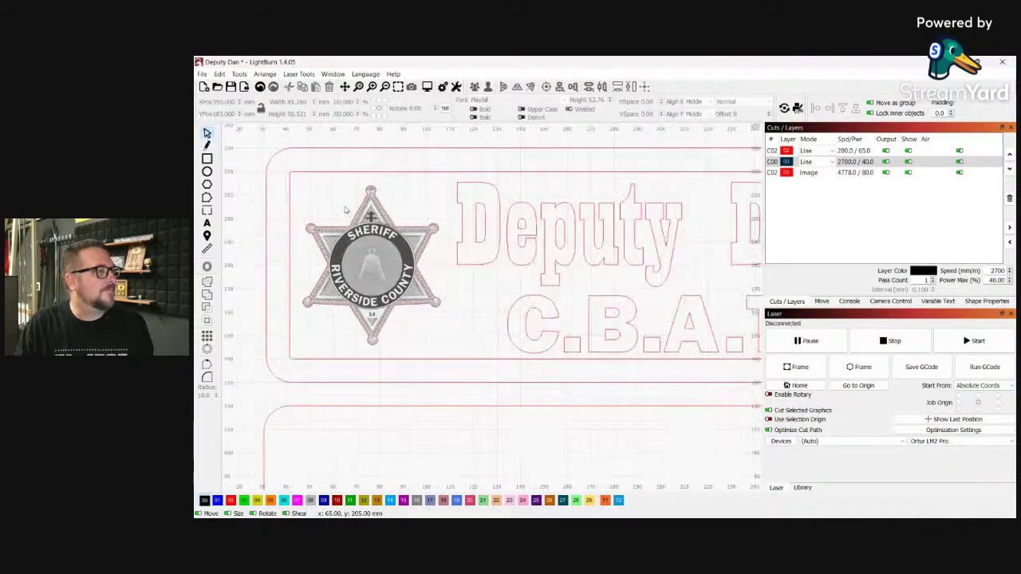
{"action": "left_click", "coordinate": [374, 252]}
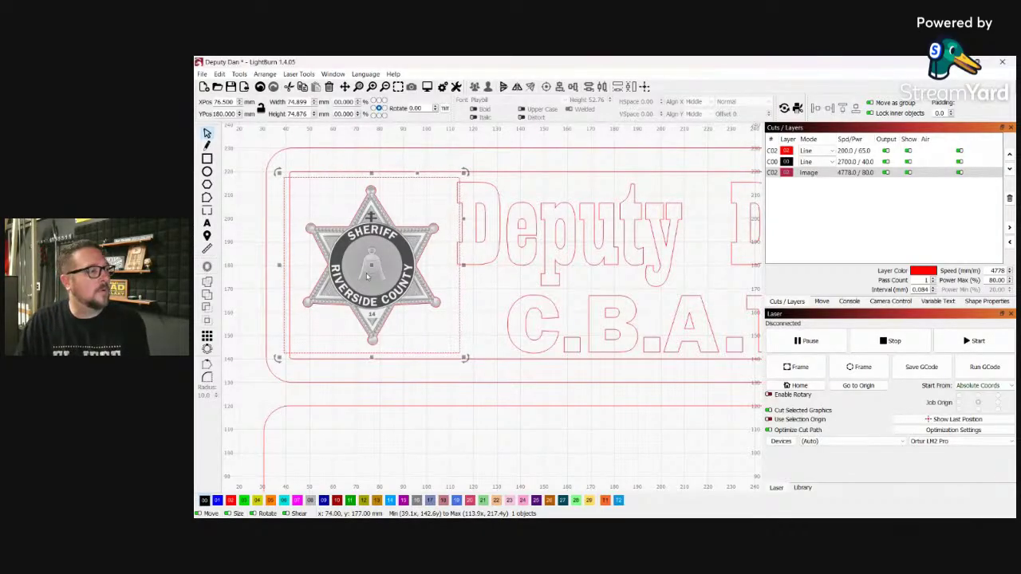
{"action": "key", "text": "Delete"}
{"action": "scroll", "coordinate": [488, 382], "scroll_direction": "down", "scroll_amount": 3}
{"action": "scroll", "coordinate": [660, 222], "scroll_direction": "down", "scroll_amount": 1}
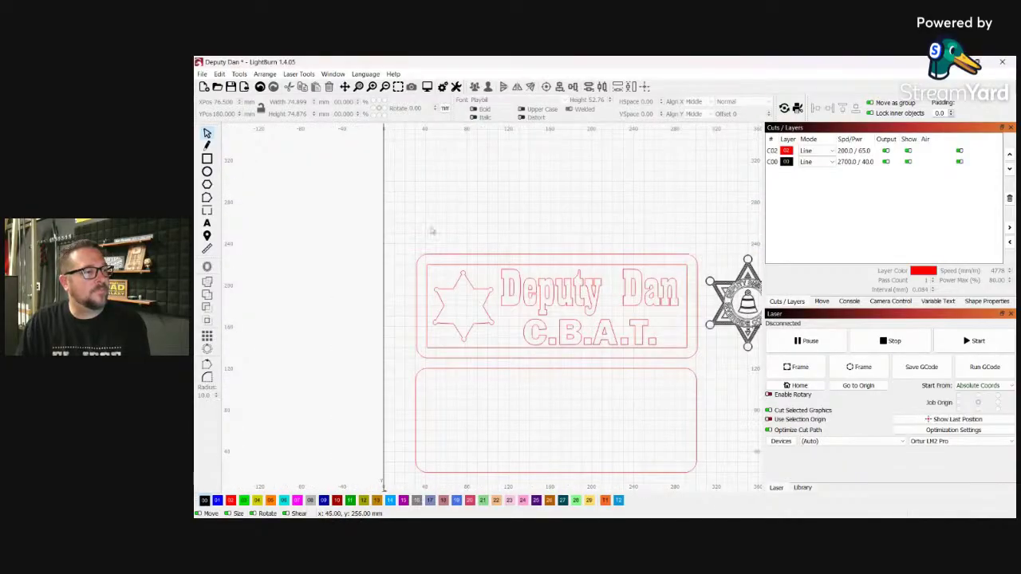
{"action": "scroll", "coordinate": [405, 223], "scroll_direction": "down", "scroll_amount": 1}
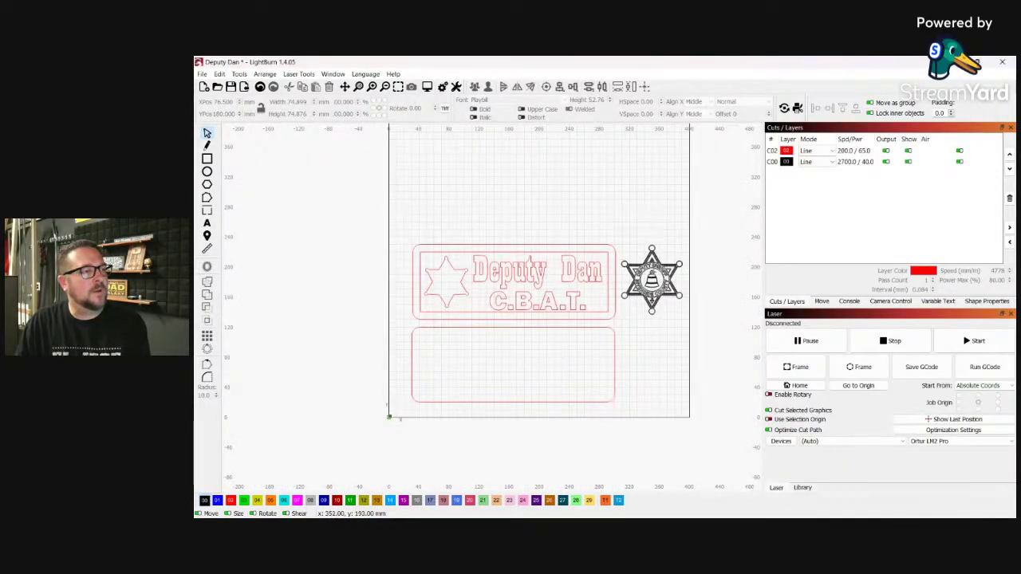
- Move the line-drawn badge over the nameplate's red star outline and shrink it proportionally to about 48 × 55 mm
{"action": "left_click", "coordinate": [653, 284]}
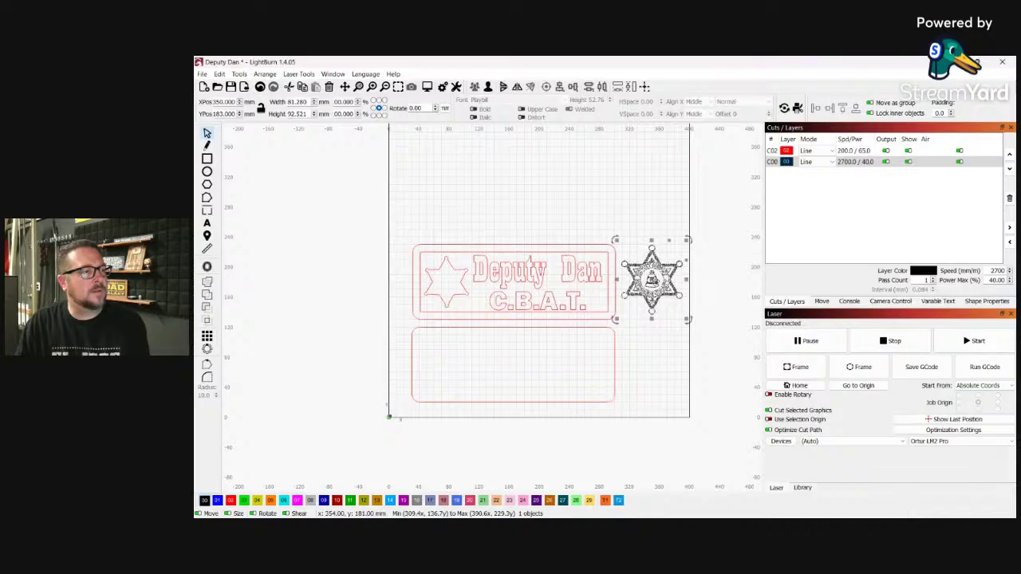
{"action": "left_click_drag", "start_coordinate": [652, 282], "coordinate": [447, 289]}
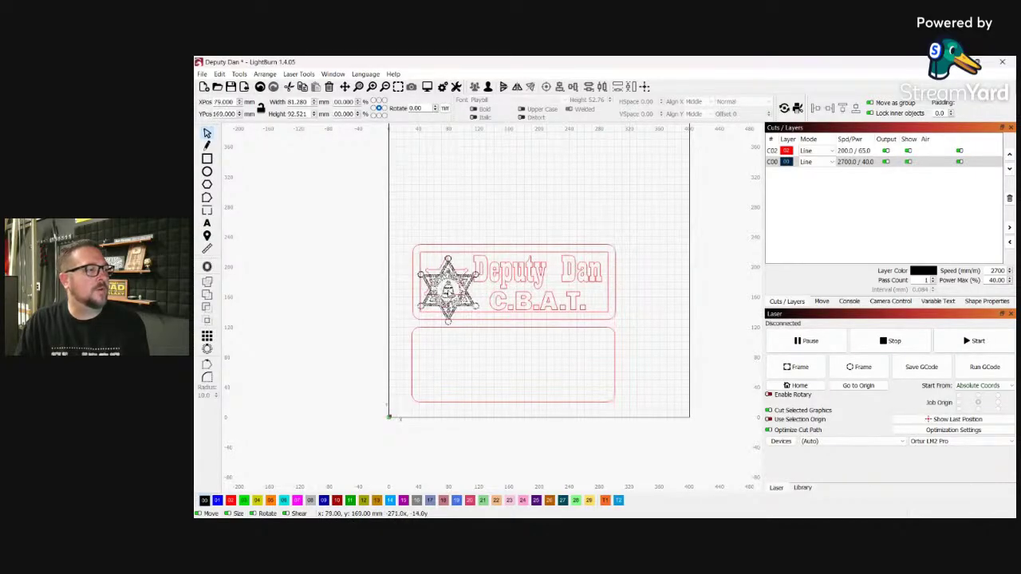
{"action": "scroll", "coordinate": [447, 342], "scroll_direction": "up", "scroll_amount": 4}
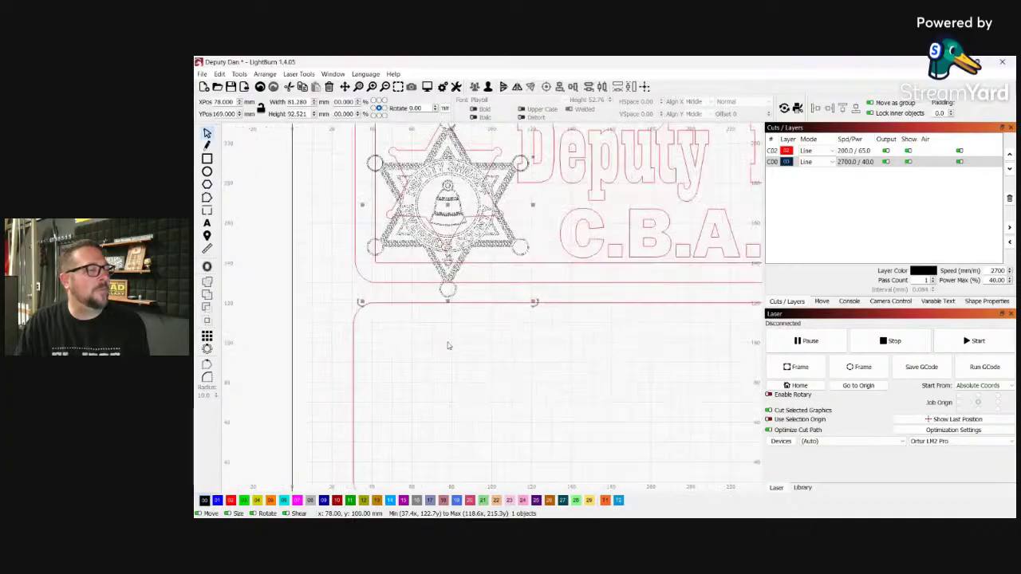
{"action": "scroll", "coordinate": [447, 343], "scroll_direction": "down", "scroll_amount": 2}
{"action": "scroll", "coordinate": [431, 204], "scroll_direction": "up", "scroll_amount": 3}
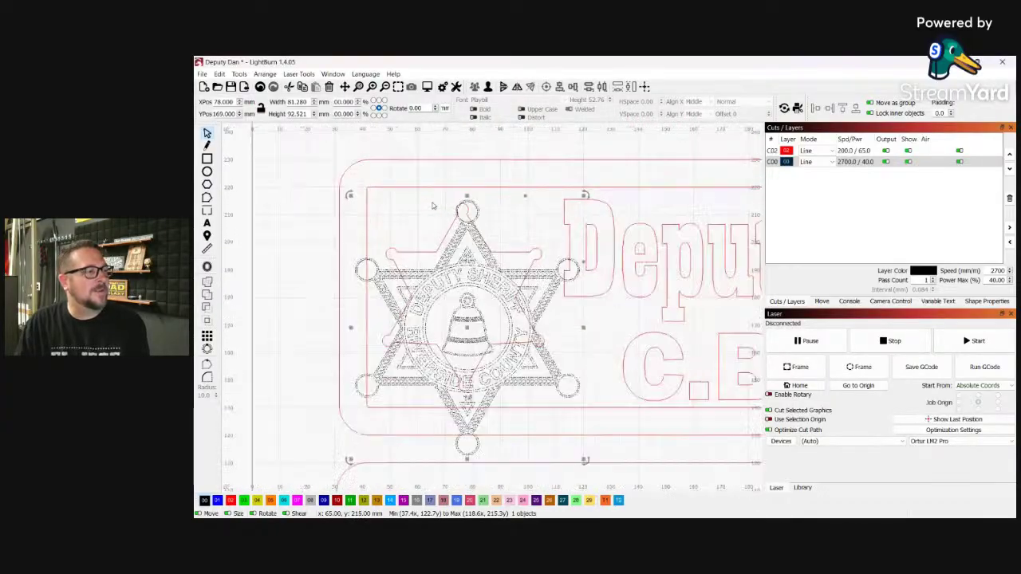
{"action": "left_click_drag", "start_coordinate": [584, 458], "coordinate": [490, 348]}
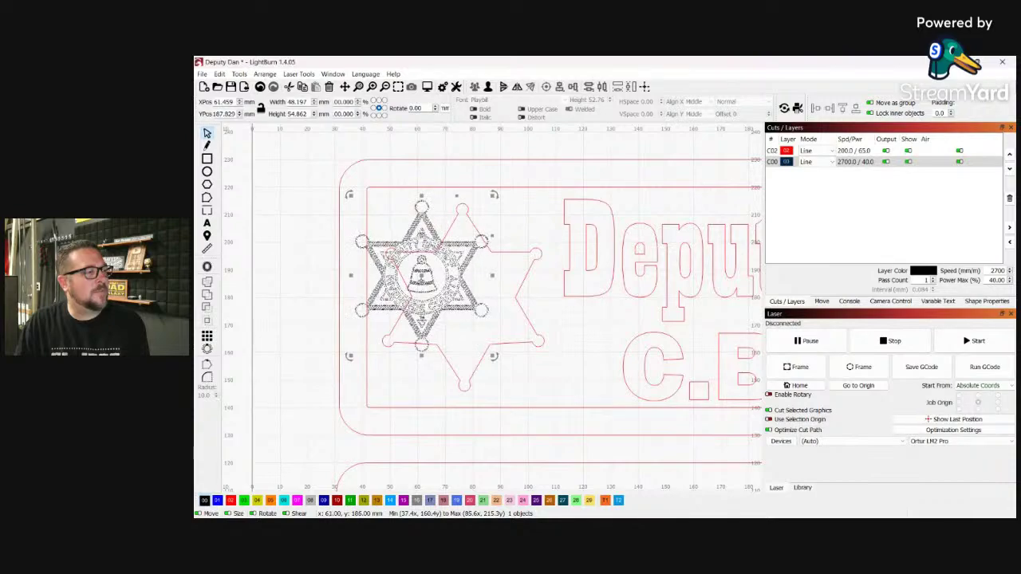
{"action": "left_click_drag", "start_coordinate": [422, 347], "coordinate": [460, 371]}
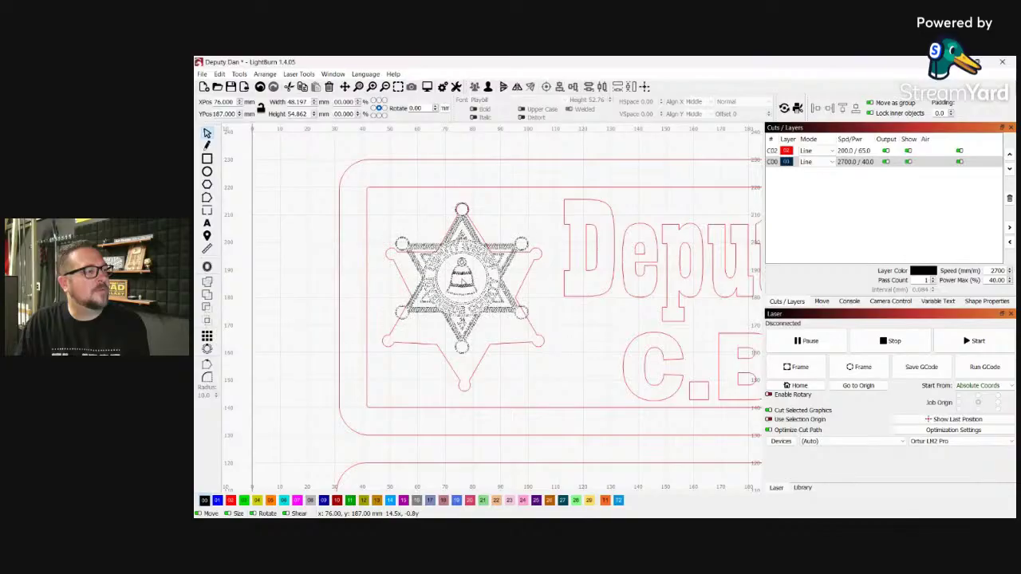
- Delete the red star outline and place the line-drawn badge in its spot, centred at about X 76, Y 179 mm
{"action": "left_click_drag", "start_coordinate": [465, 277], "coordinate": [315, 298]}
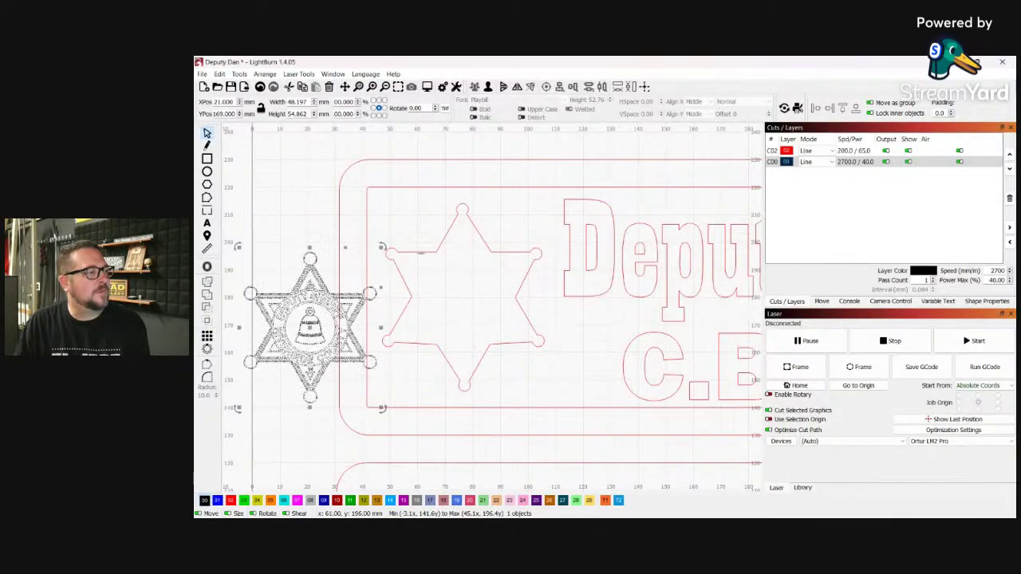
{"action": "left_click", "coordinate": [422, 256]}
{"action": "key", "text": "Delete"}
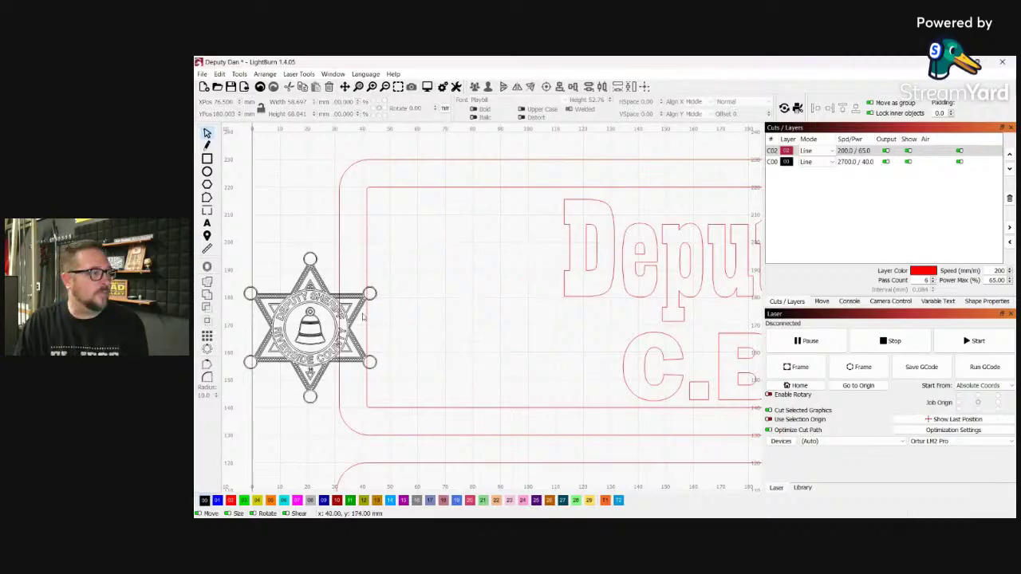
{"action": "left_click_drag", "start_coordinate": [309, 326], "coordinate": [461, 297]}
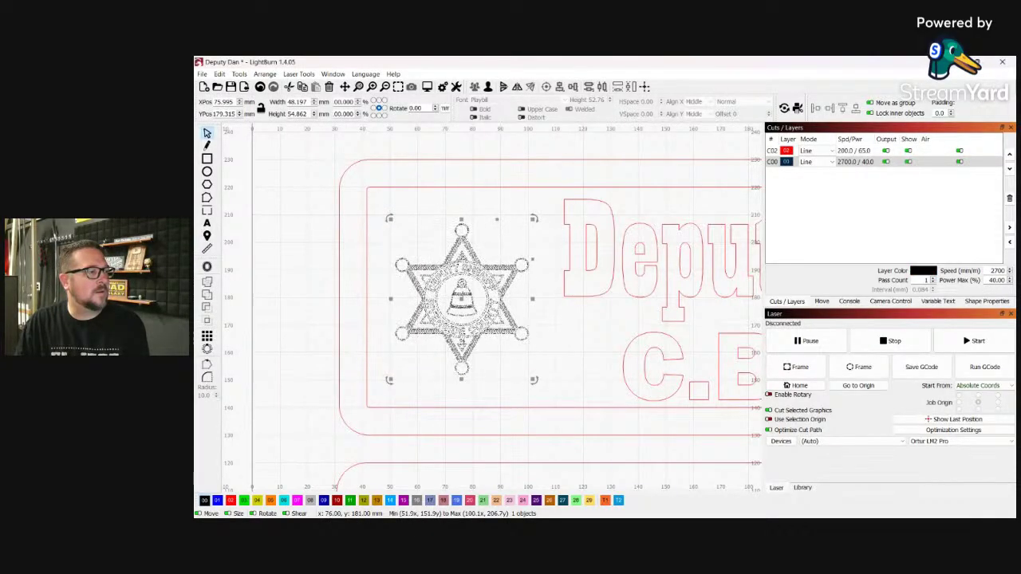
- Move the line-drawn badge out of the nameplate to the empty area above it, at about X 88, Y 279 mm, and deselect it
{"action": "scroll", "coordinate": [461, 320], "scroll_direction": "down", "scroll_amount": 2}
{"action": "scroll", "coordinate": [477, 263], "scroll_direction": "down", "scroll_amount": 2}
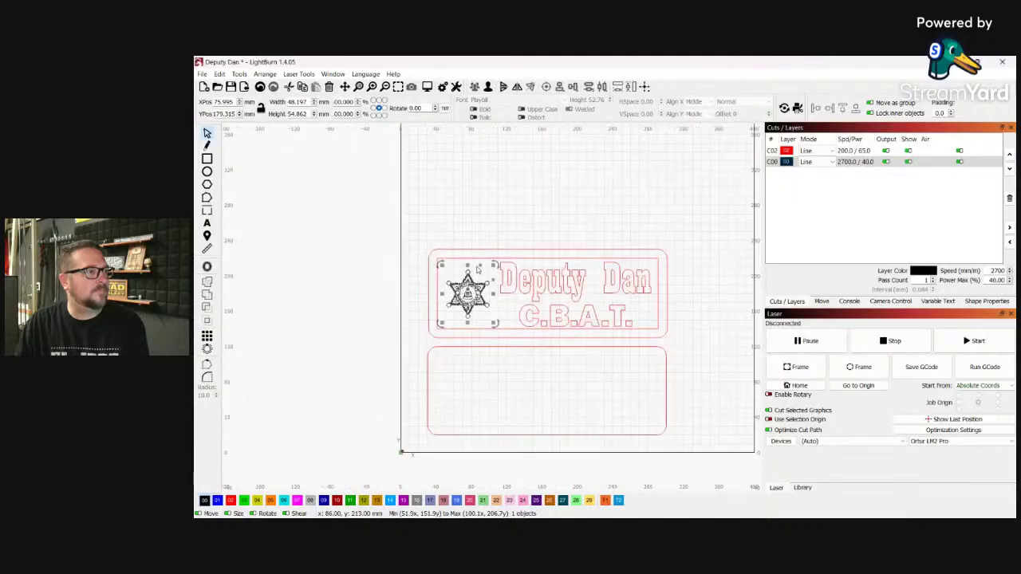
{"action": "left_click_drag", "start_coordinate": [468, 296], "coordinate": [479, 206]}
{"action": "scroll", "coordinate": [480, 203], "scroll_direction": "up", "scroll_amount": 1}
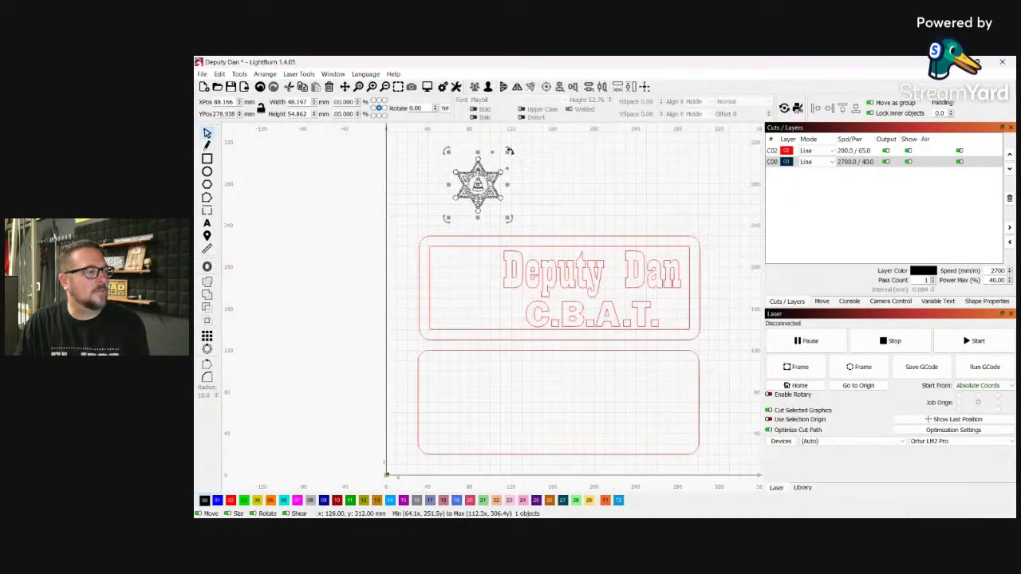
{"action": "scroll", "coordinate": [480, 175], "scroll_direction": "up", "scroll_amount": 1}
{"action": "scroll", "coordinate": [478, 191], "scroll_direction": "up", "scroll_amount": 2}
{"action": "scroll", "coordinate": [478, 191], "scroll_direction": "down", "scroll_amount": 1}
{"action": "scroll", "coordinate": [486, 206], "scroll_direction": "up", "scroll_amount": 2}
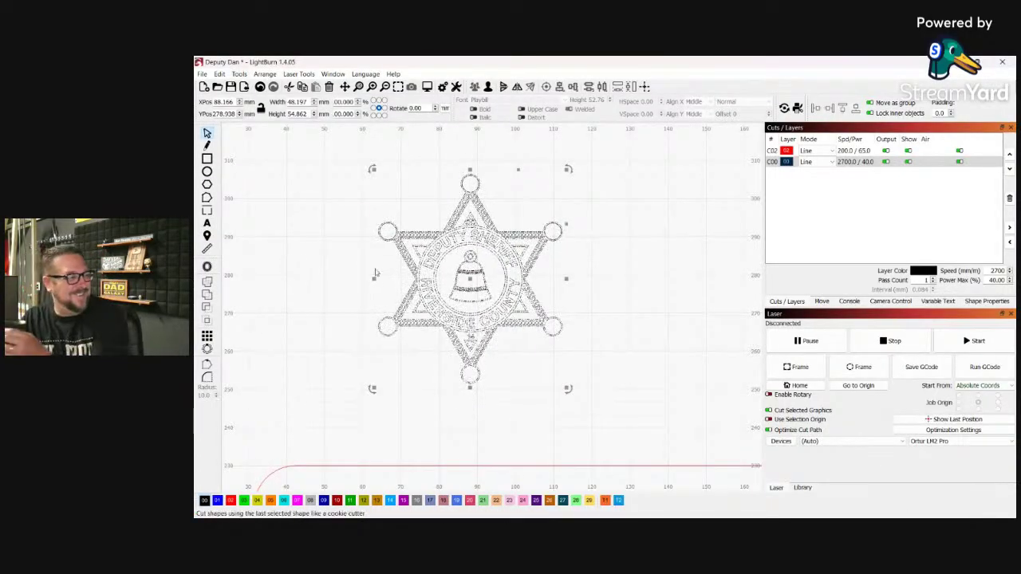
{"action": "left_click", "coordinate": [658, 193]}
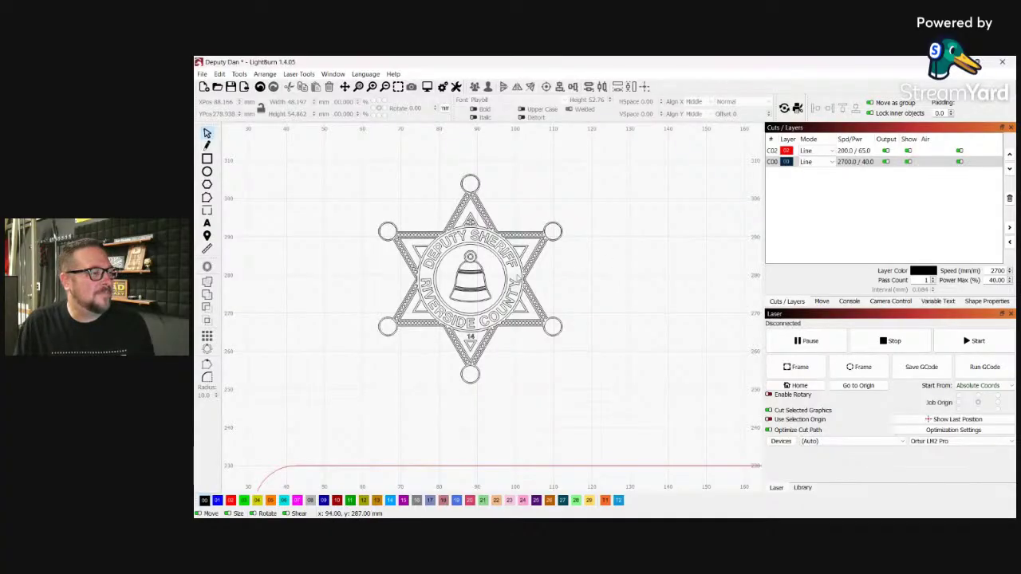
- Duplicate only the line-drawn badge and place the copy beside the original at about X 143, Y 280 mm
{"action": "key", "text": "ctrl+a"}
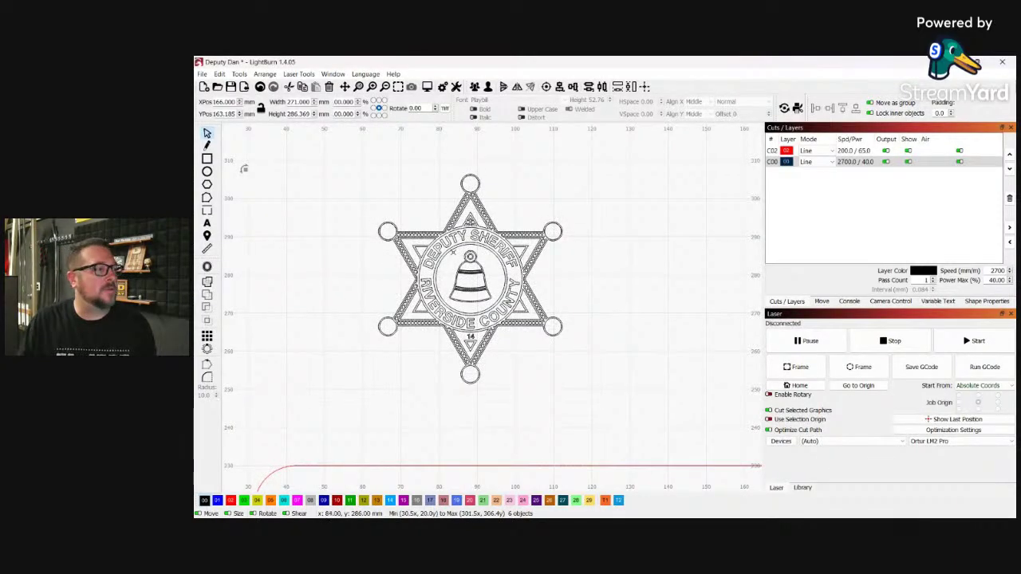
{"action": "left_click", "coordinate": [492, 282]}
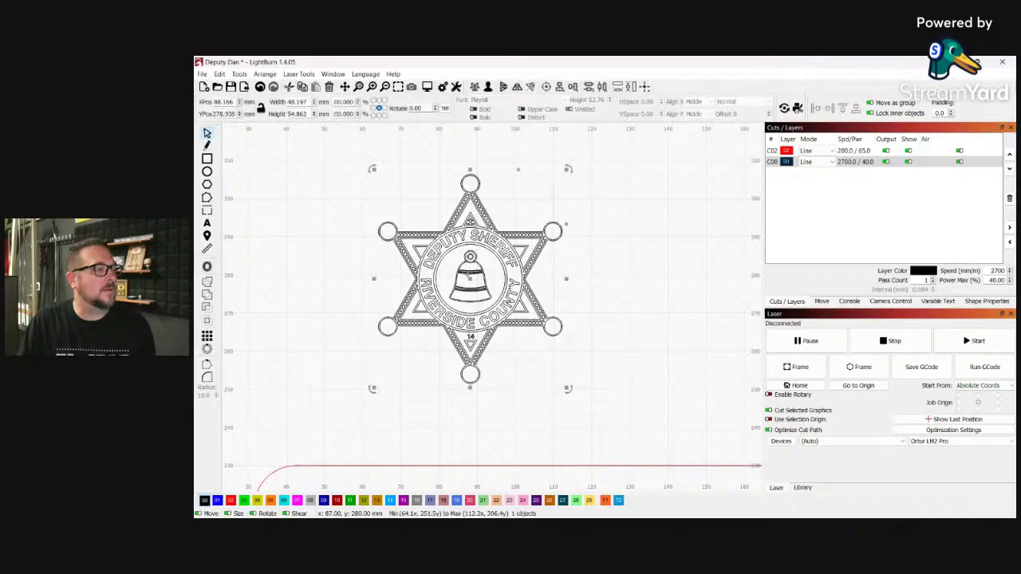
{"action": "left_click_drag", "start_coordinate": [469, 283], "coordinate": [630, 303]}
{"action": "scroll", "coordinate": [567, 295], "scroll_direction": "up", "scroll_amount": 5}
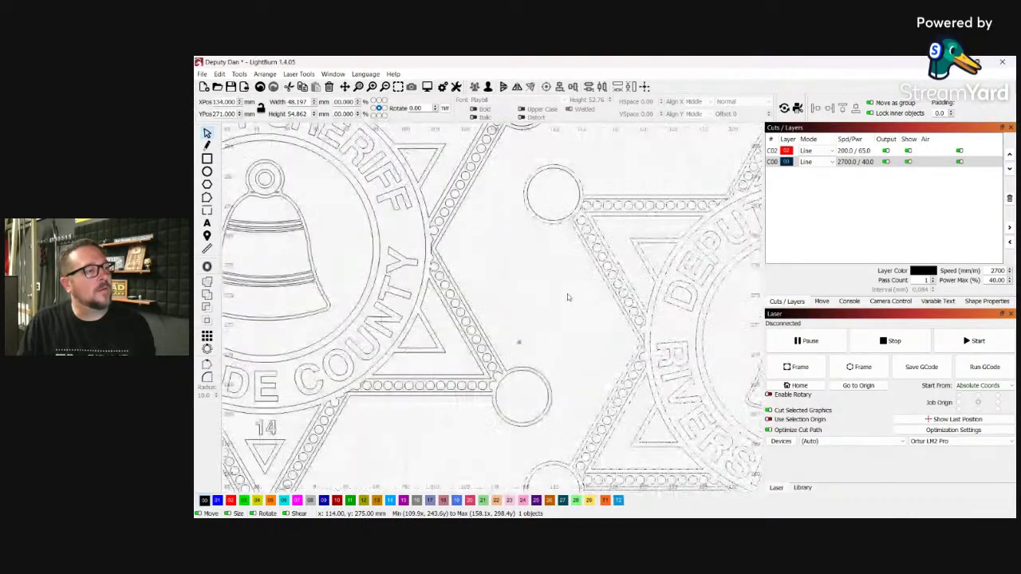
{"action": "scroll", "coordinate": [567, 297], "scroll_direction": "down", "scroll_amount": 1}
{"action": "scroll", "coordinate": [567, 297], "scroll_direction": "down", "scroll_amount": 4}
{"action": "scroll", "coordinate": [375, 304], "scroll_direction": "down", "scroll_amount": 3}
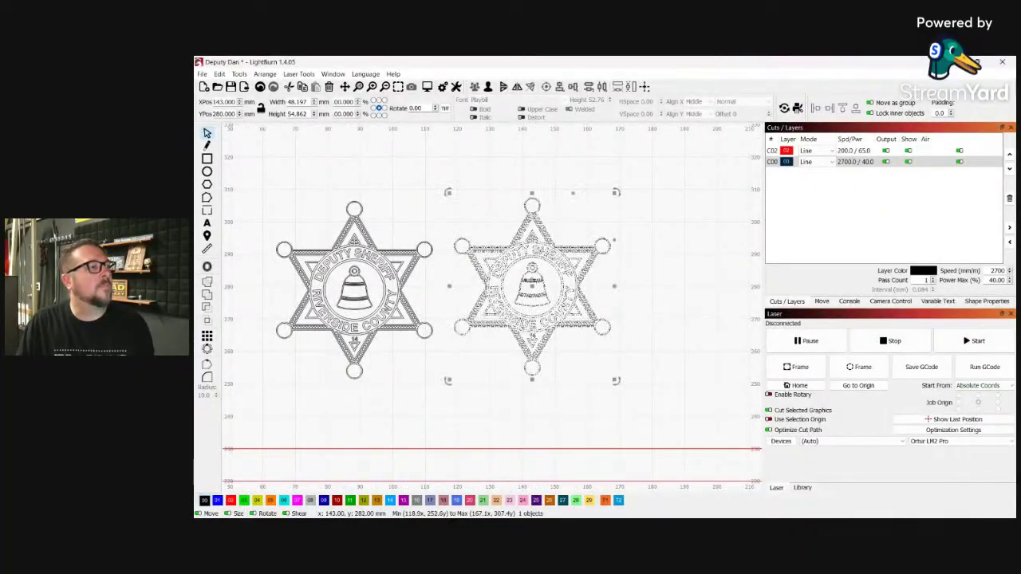
- Ungroup the duplicate badge into its separate parts and clear the selection
{"action": "scroll", "coordinate": [531, 276], "scroll_direction": "up", "scroll_amount": 5}
{"action": "scroll", "coordinate": [531, 279], "scroll_direction": "up", "scroll_amount": 1}
{"action": "scroll", "coordinate": [531, 279], "scroll_direction": "down", "scroll_amount": 3}
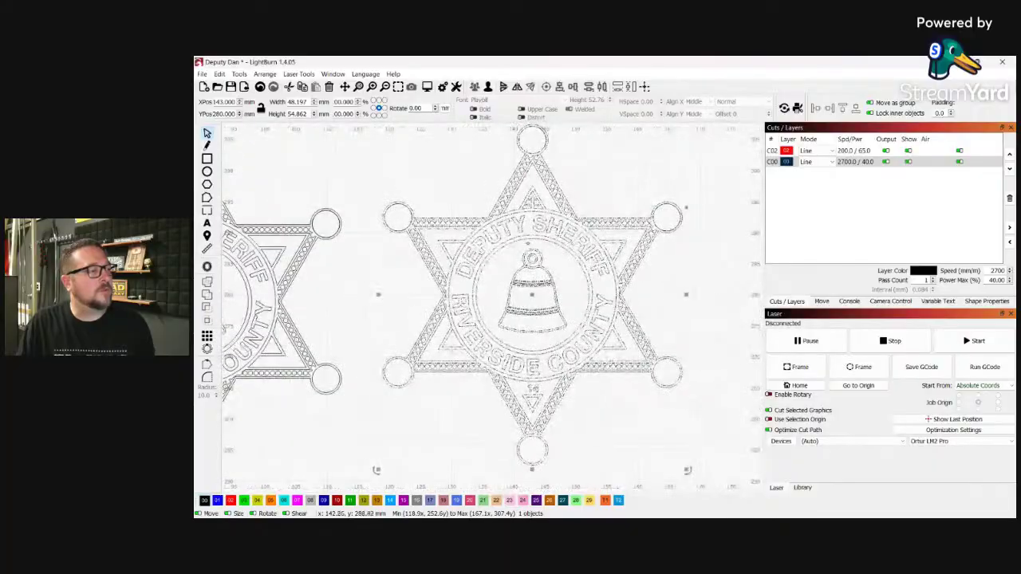
{"action": "scroll", "coordinate": [528, 223], "scroll_direction": "down", "scroll_amount": 2}
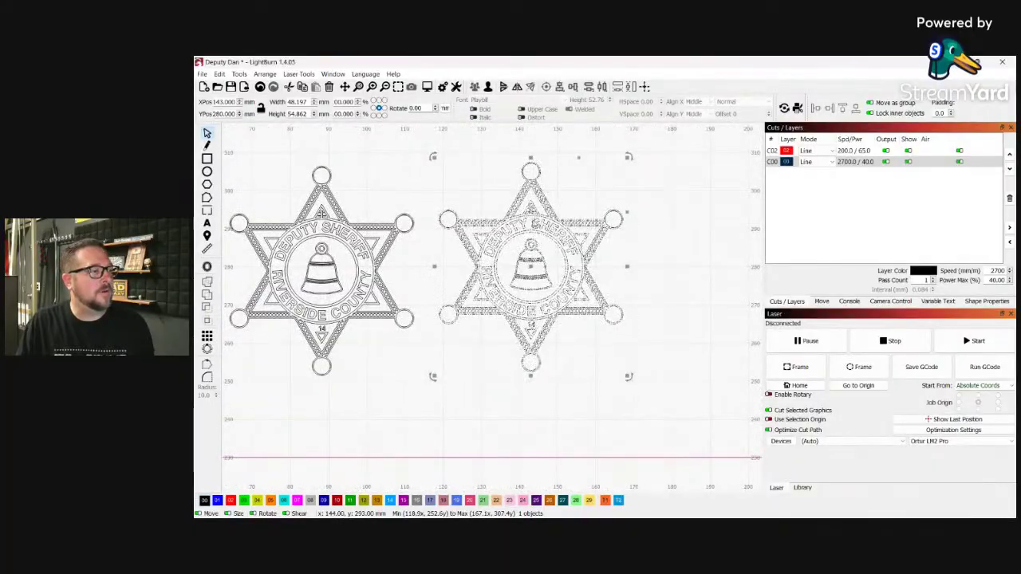
{"action": "key", "text": "ctrl+u"}
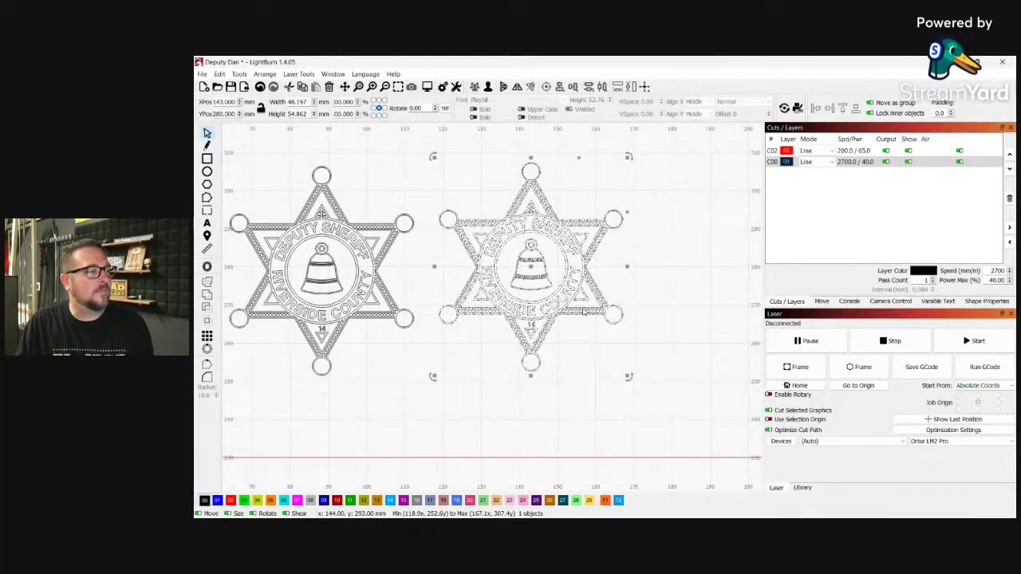
{"action": "left_click", "coordinate": [577, 354]}
- Move the duplicate's outer star outline with its border circles clear of the badge, to about X 205, Y 281 mm
{"action": "scroll", "coordinate": [619, 340], "scroll_direction": "up", "scroll_amount": 4}
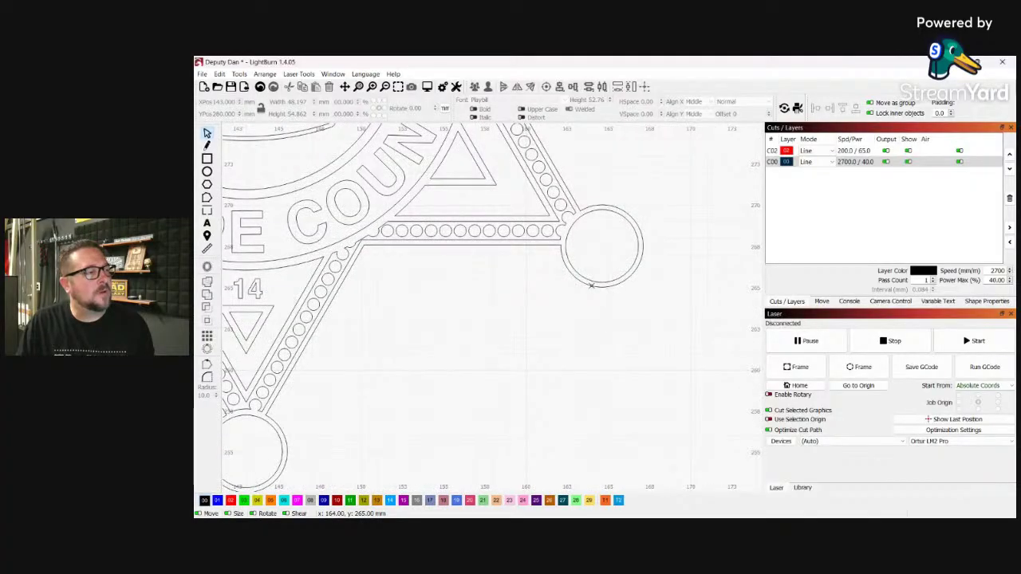
{"action": "left_click", "coordinate": [591, 285]}
{"action": "scroll", "coordinate": [415, 357], "scroll_direction": "down", "scroll_amount": 3}
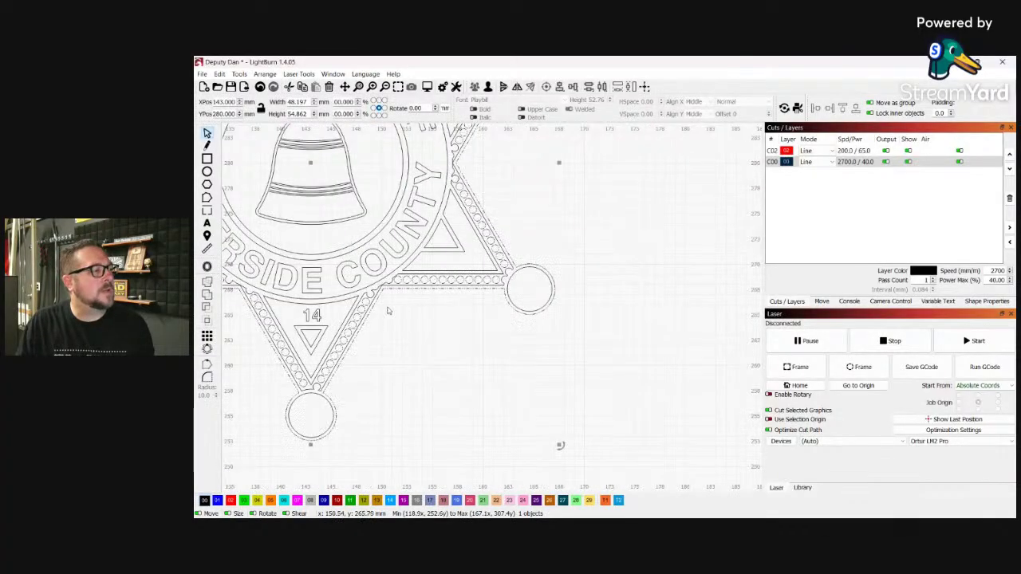
{"action": "scroll", "coordinate": [387, 310], "scroll_direction": "down", "scroll_amount": 1}
{"action": "left_click_drag", "start_coordinate": [321, 183], "coordinate": [552, 233]}
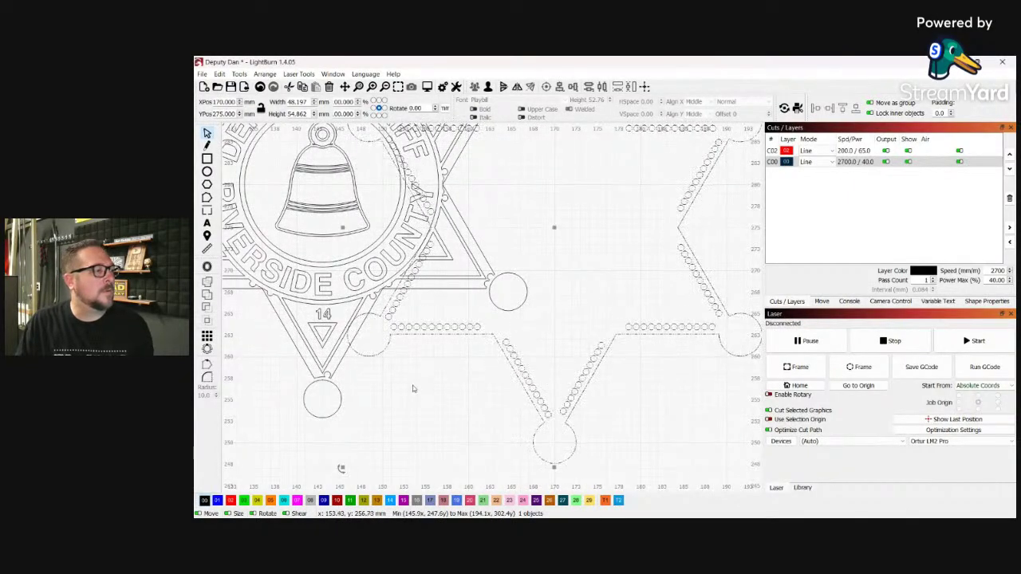
{"action": "scroll", "coordinate": [478, 390], "scroll_direction": "down", "scroll_amount": 5}
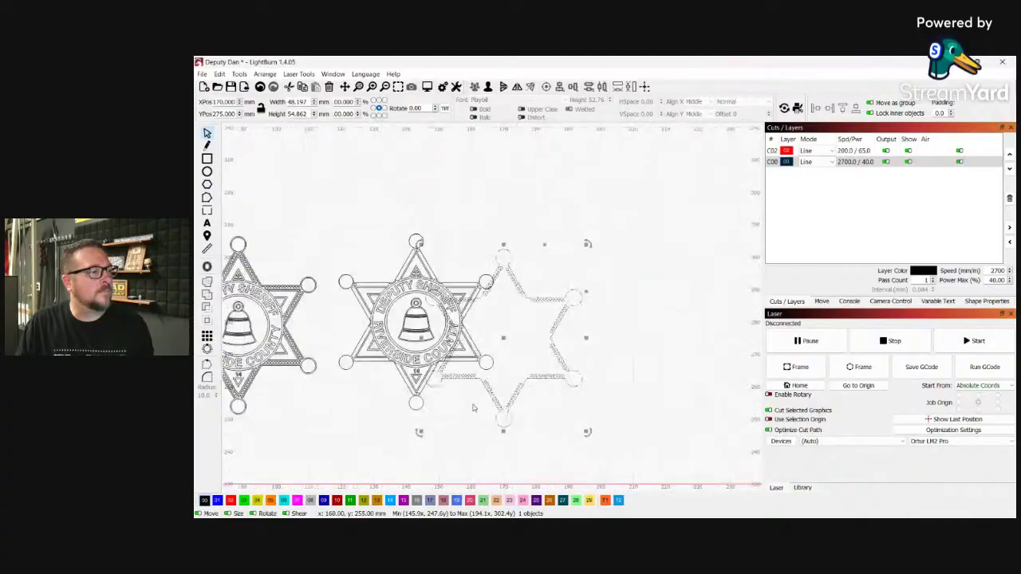
{"action": "left_click_drag", "start_coordinate": [506, 341], "coordinate": [619, 321]}
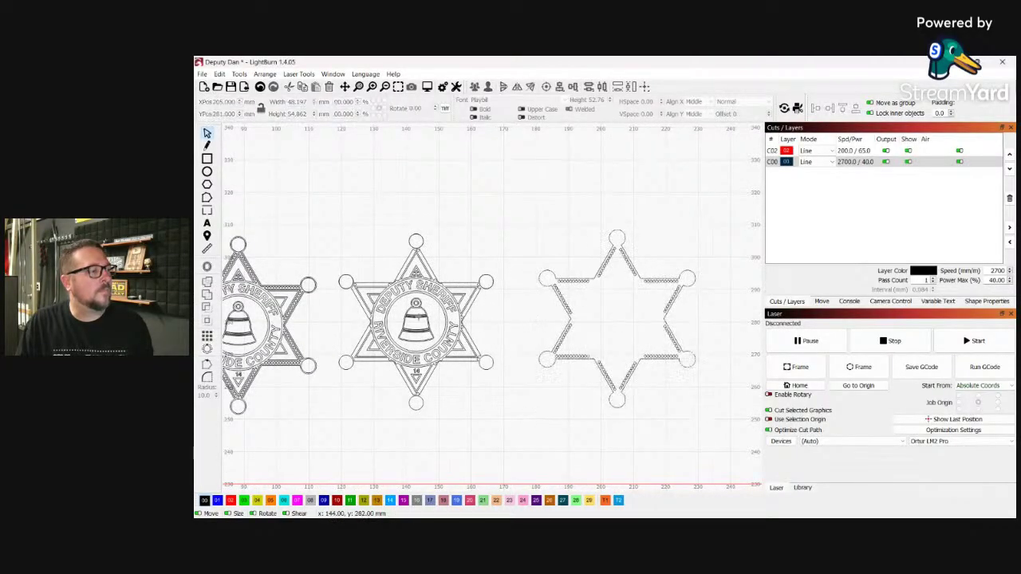
- Delete the duplicate badge's remaining inner parts and move the separated star outline to about X 182, Y 288 mm
{"action": "left_click_drag", "start_coordinate": [495, 413], "coordinate": [332, 220]}
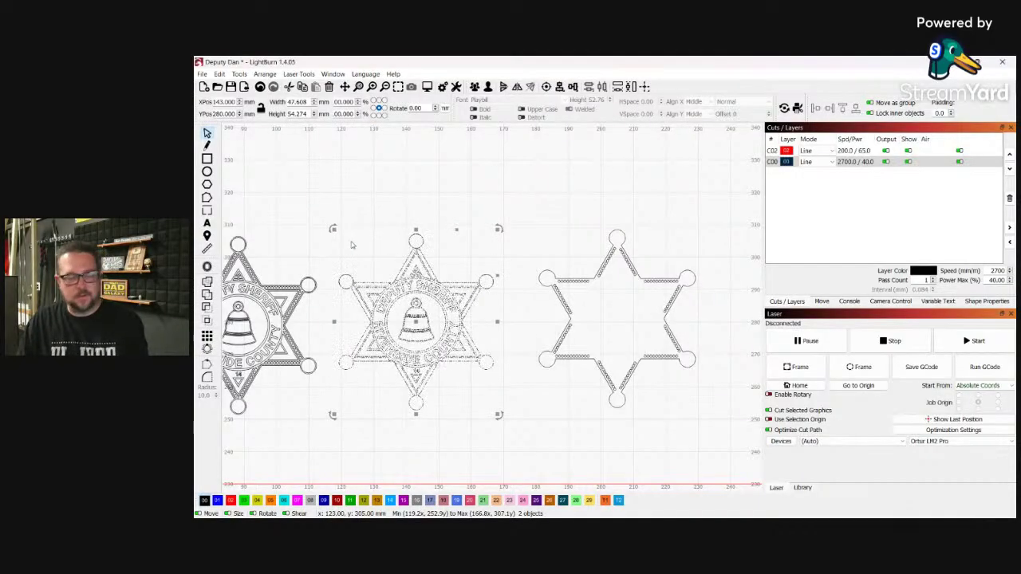
{"action": "key", "text": "Delete"}
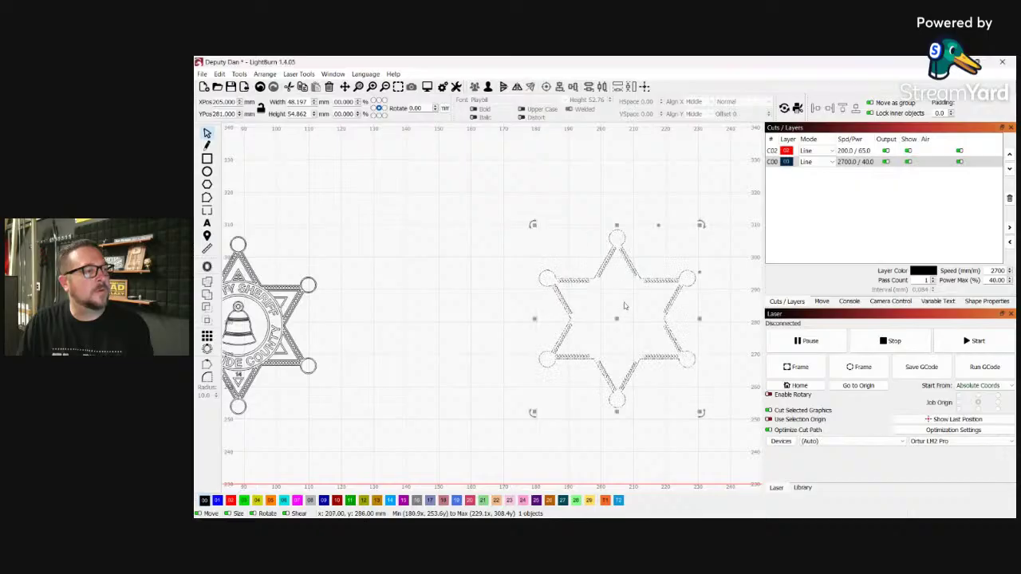
{"action": "left_click_drag", "start_coordinate": [615, 319], "coordinate": [550, 300]}
- Compare the separated star outline with the original badge up close, checking the edge line and the rows of border circles
{"action": "scroll", "coordinate": [543, 271], "scroll_direction": "up", "scroll_amount": 5}
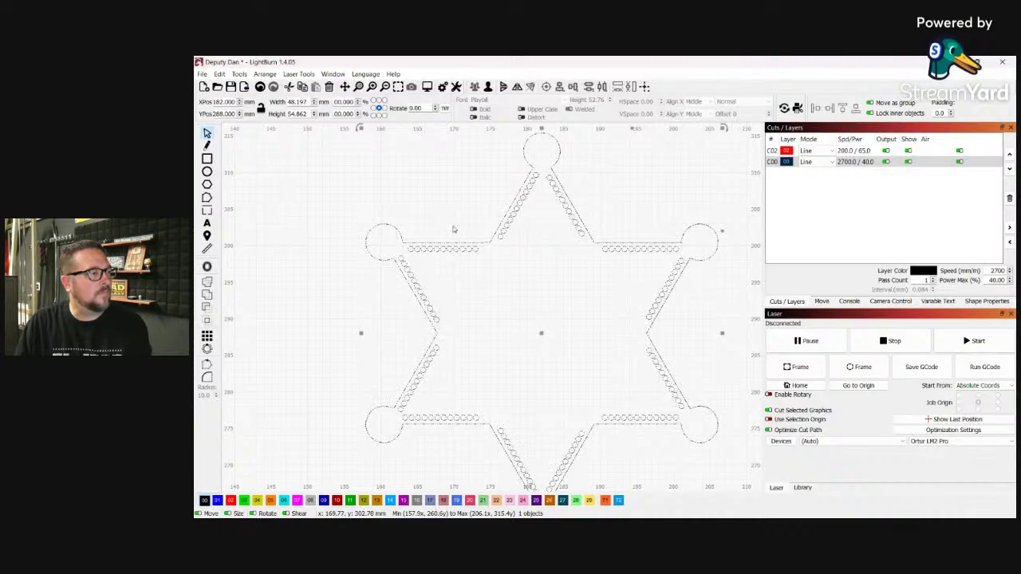
{"action": "scroll", "coordinate": [424, 299], "scroll_direction": "down", "scroll_amount": 2}
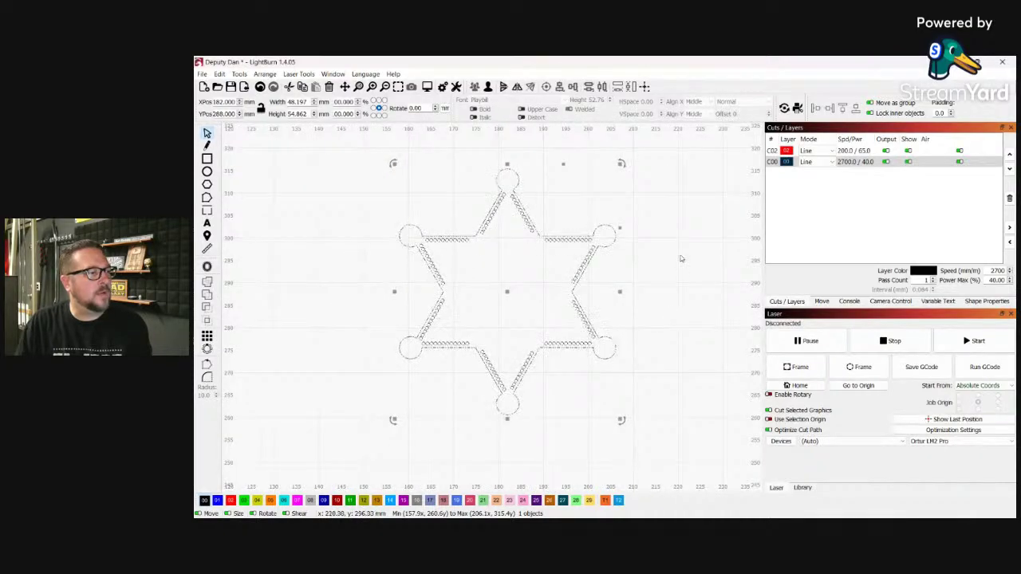
{"action": "scroll", "coordinate": [679, 257], "scroll_direction": "down", "scroll_amount": 2}
{"action": "scroll", "coordinate": [377, 263], "scroll_direction": "up", "scroll_amount": 3}
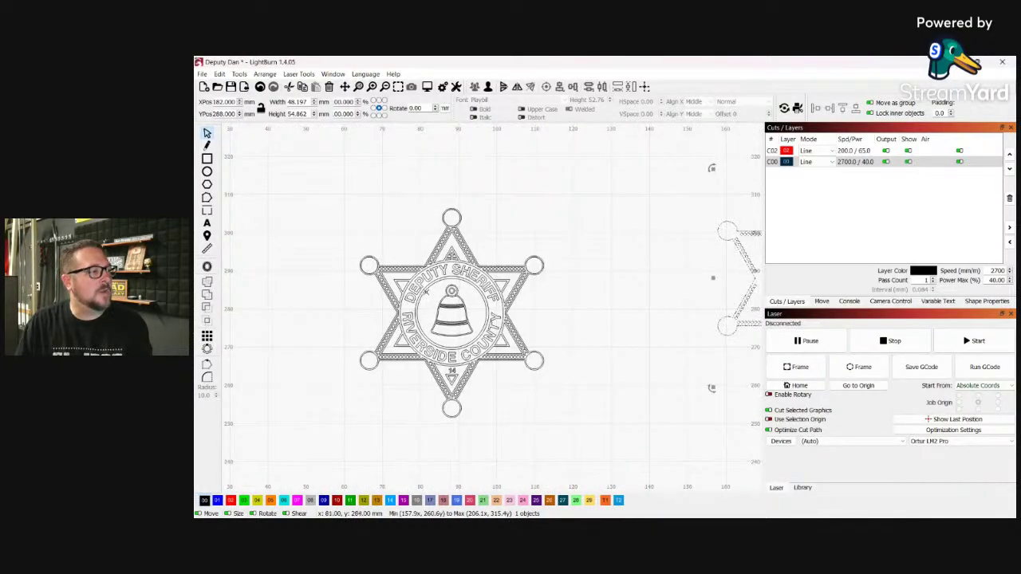
{"action": "scroll", "coordinate": [428, 291], "scroll_direction": "up", "scroll_amount": 3}
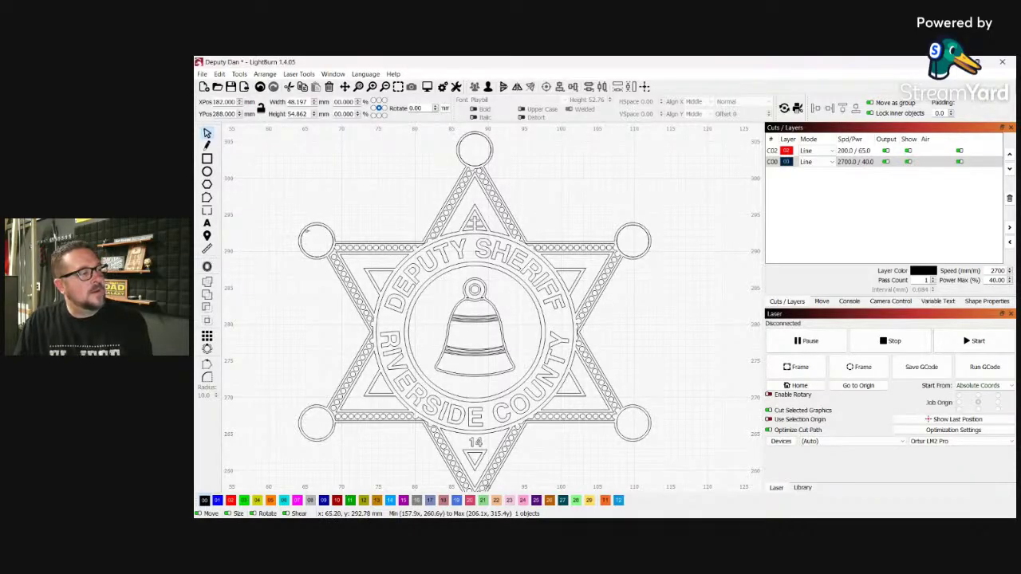
{"action": "scroll", "coordinate": [600, 390], "scroll_direction": "down", "scroll_amount": 5}
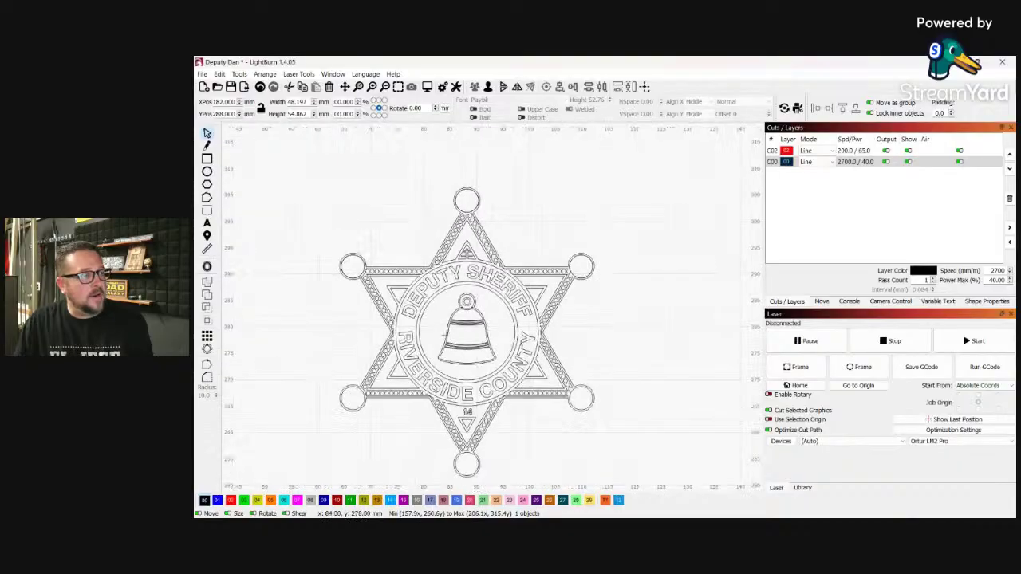
{"action": "scroll", "coordinate": [702, 345], "scroll_direction": "up", "scroll_amount": 5}
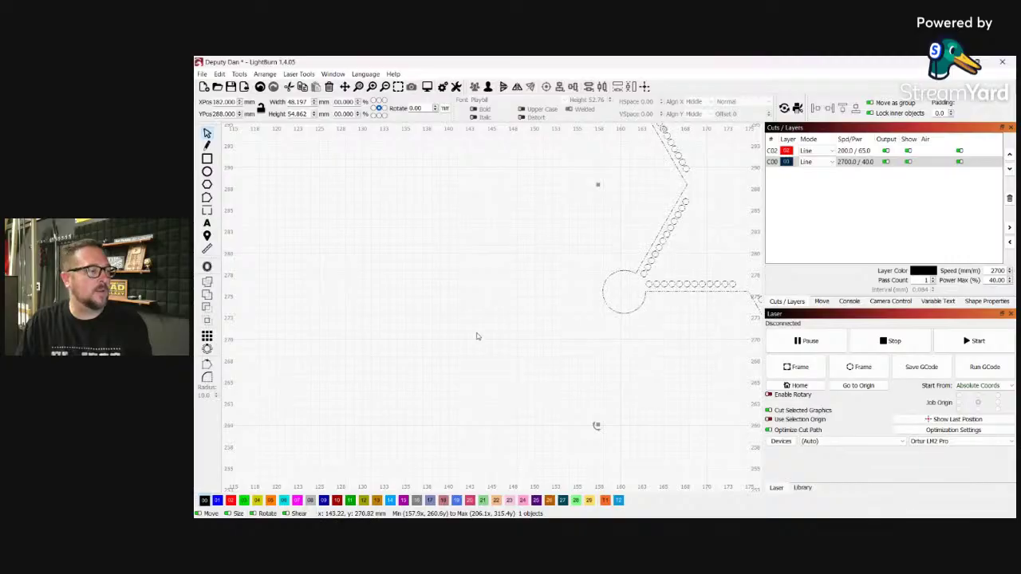
{"action": "scroll", "coordinate": [461, 330], "scroll_direction": "down", "scroll_amount": 4}
{"action": "scroll", "coordinate": [547, 316], "scroll_direction": "up", "scroll_amount": 6}
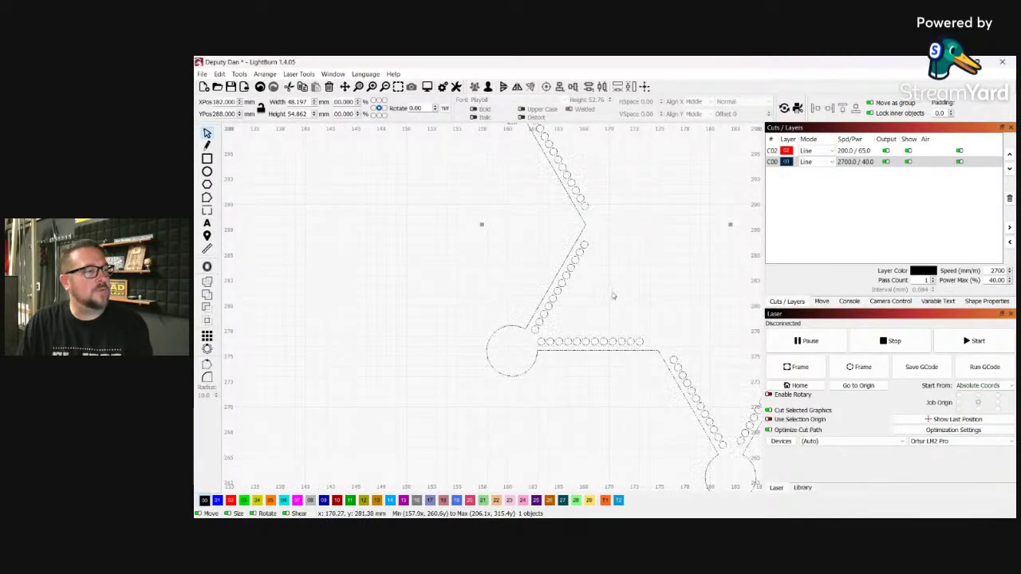
{"action": "left_click", "coordinate": [599, 307]}
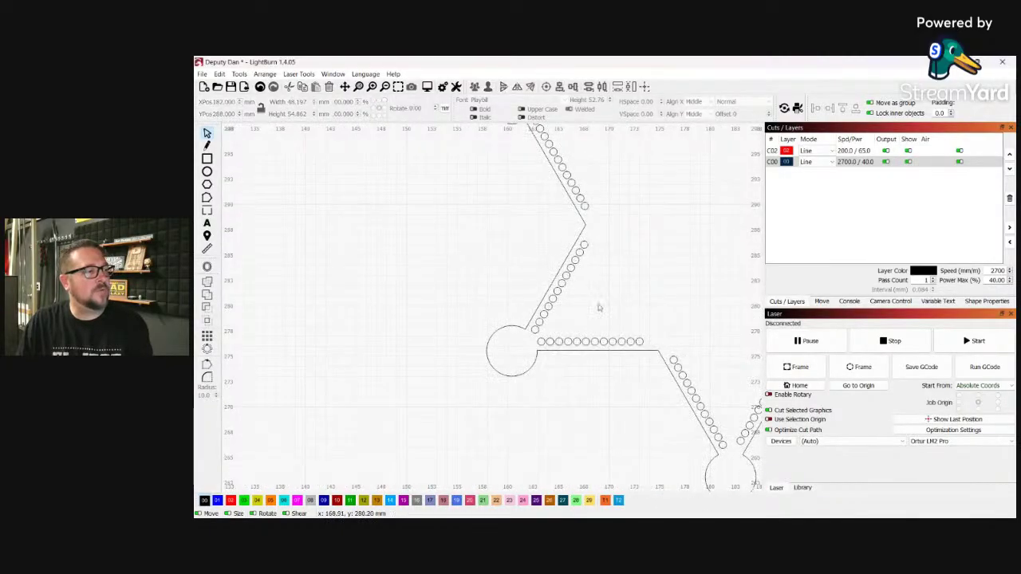
- Move the plain star outline off its border circles to about X 139, Y 273 mm, between the circles and the badge
{"action": "left_click", "coordinate": [538, 328]}
{"action": "scroll", "coordinate": [539, 329], "scroll_direction": "up", "scroll_amount": 2}
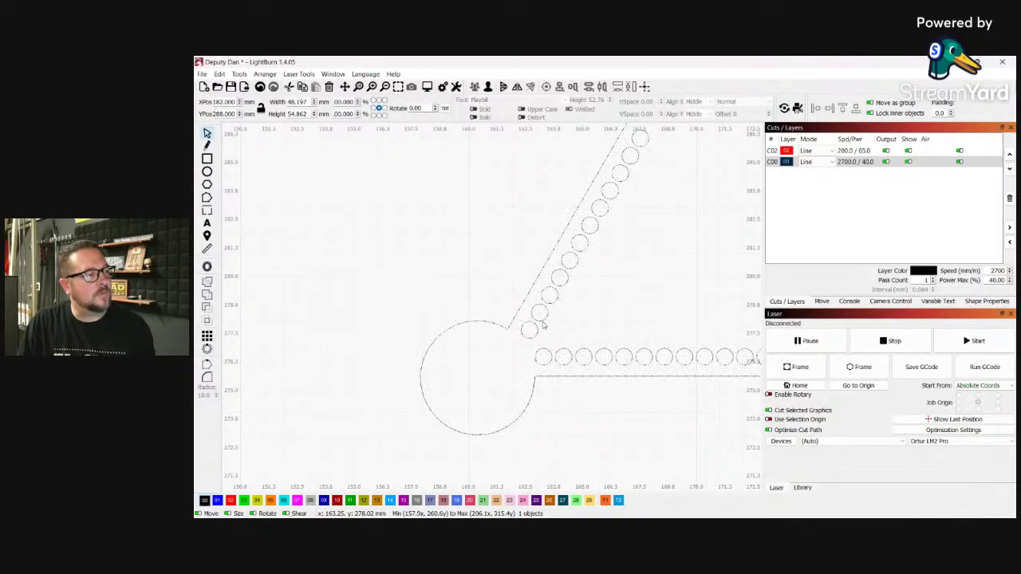
{"action": "left_click", "coordinate": [660, 291]}
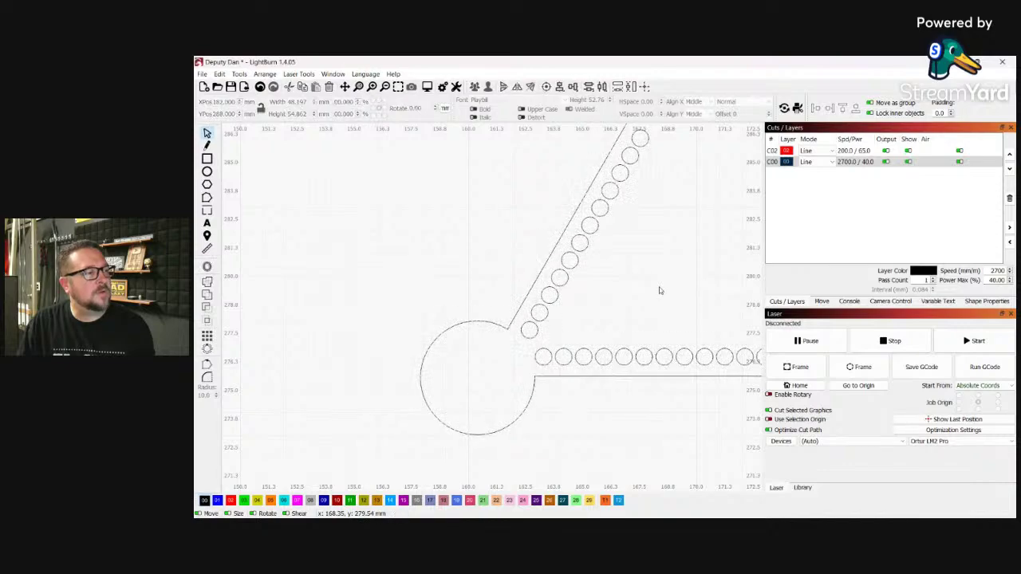
{"action": "left_click", "coordinate": [559, 278]}
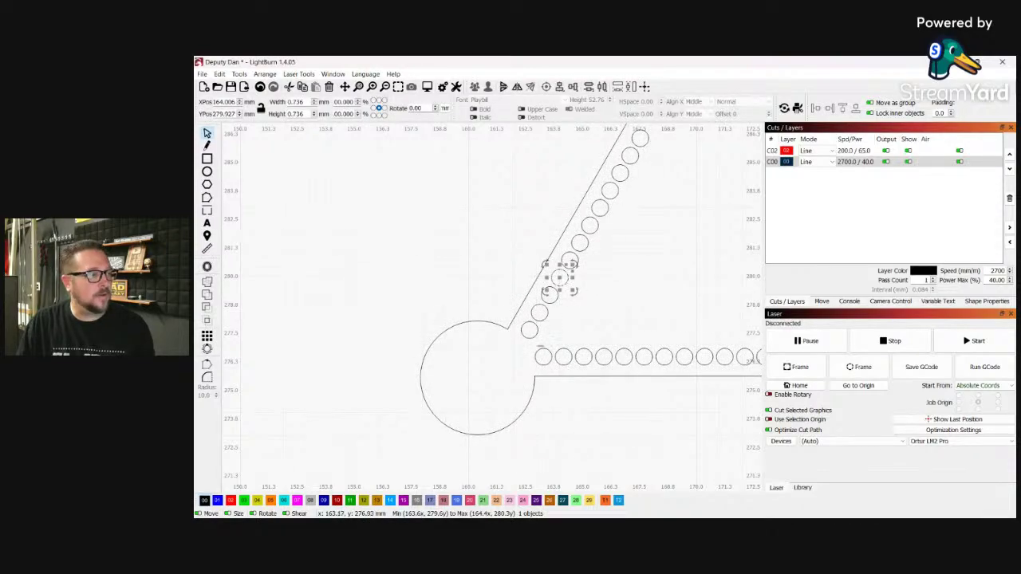
{"action": "key", "text": "Escape"}
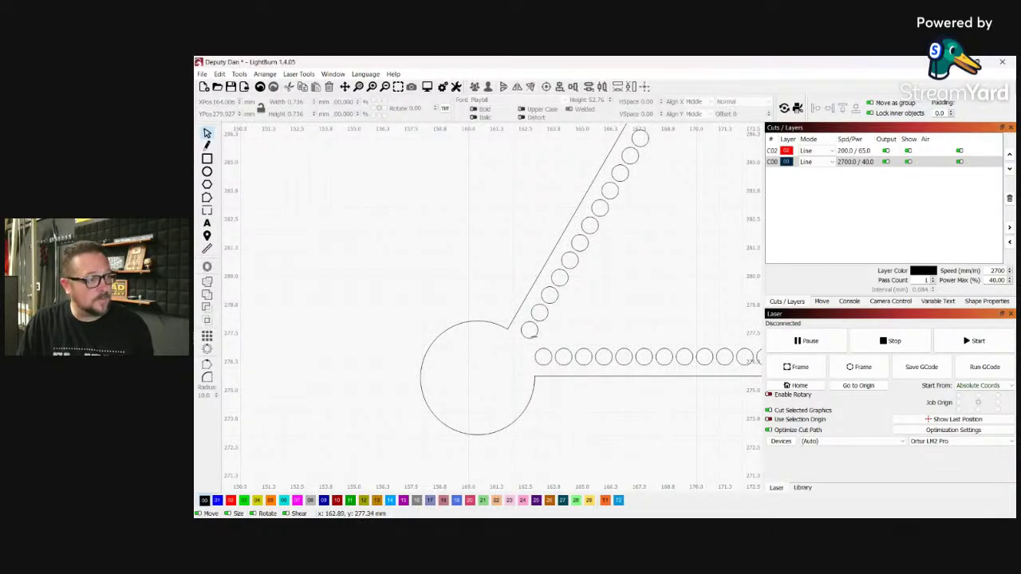
{"action": "left_click", "coordinate": [533, 384]}
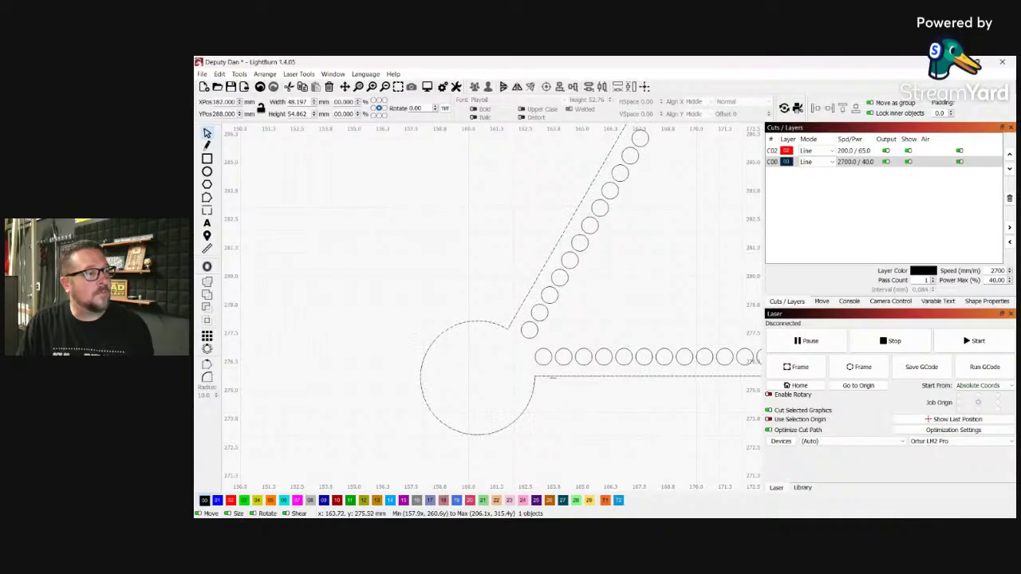
{"action": "scroll", "coordinate": [522, 306], "scroll_direction": "down", "scroll_amount": 5}
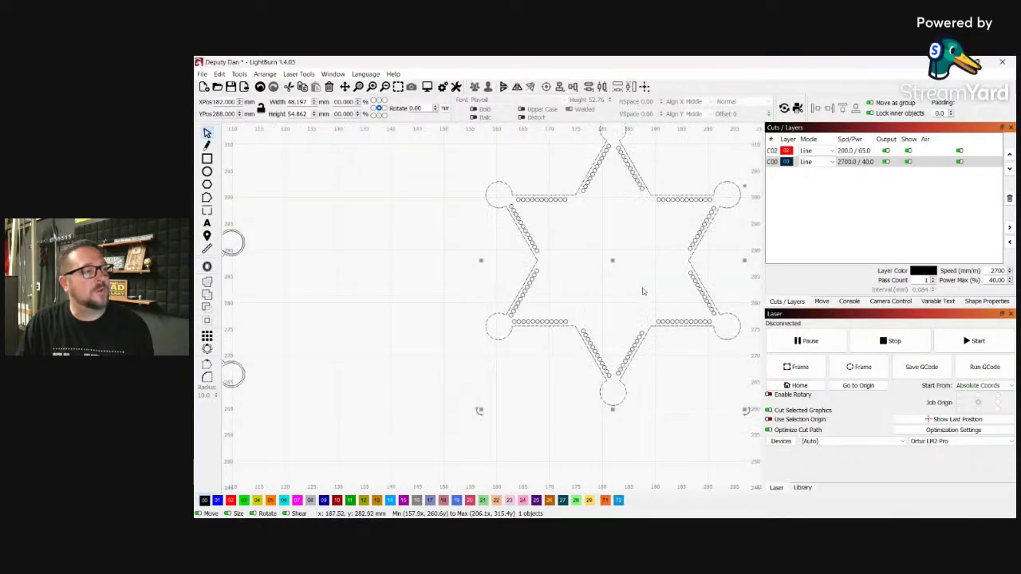
{"action": "left_click_drag", "start_coordinate": [614, 260], "coordinate": [388, 343]}
{"action": "left_click", "coordinate": [567, 410]}
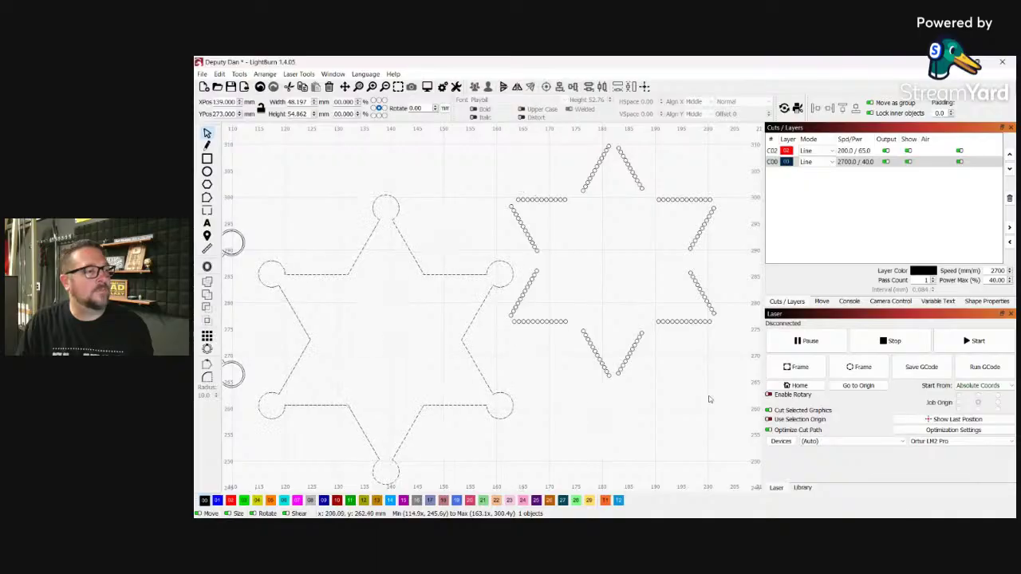
- Delete the bulk of the border circles detached from the star outline
{"action": "scroll", "coordinate": [711, 360], "scroll_direction": "up", "scroll_amount": 1}
{"action": "scroll", "coordinate": [707, 367], "scroll_direction": "down", "scroll_amount": 4}
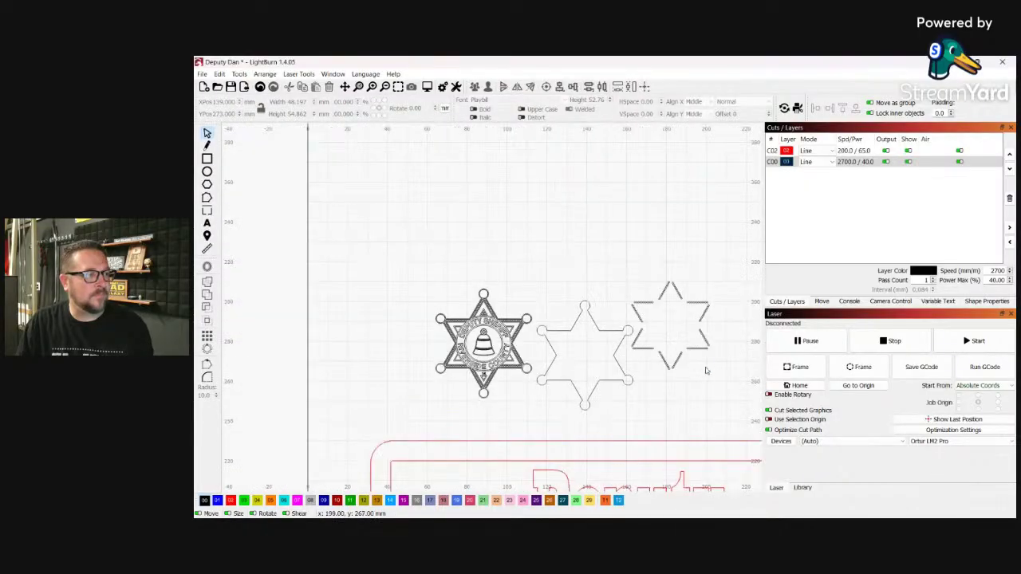
{"action": "left_click_drag", "start_coordinate": [710, 370], "coordinate": [638, 251]}
{"action": "key", "text": "Delete"}
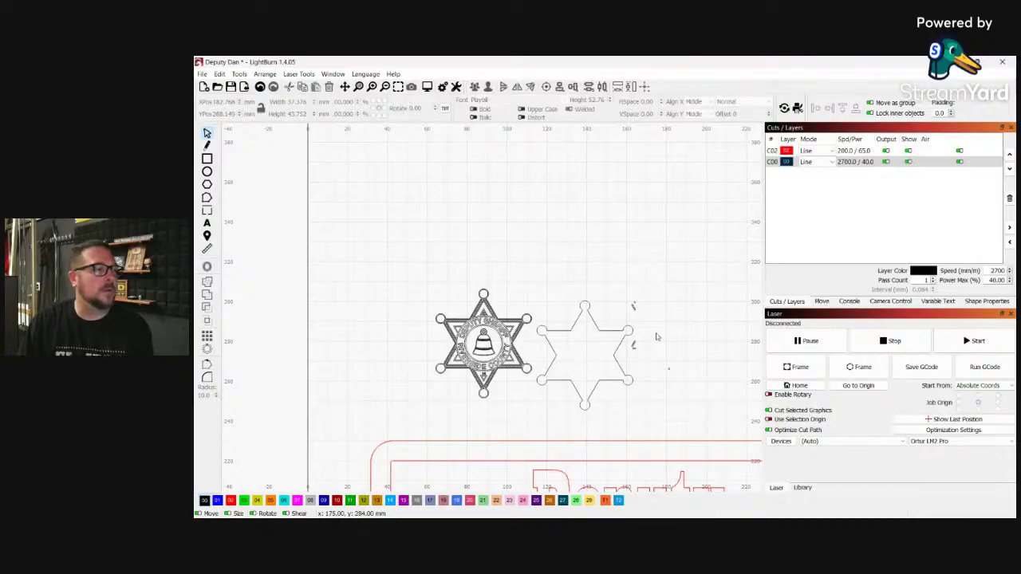
- Delete the stray border circles left beside the star outline so only the plain outline remains
{"action": "left_click", "coordinate": [658, 365]}
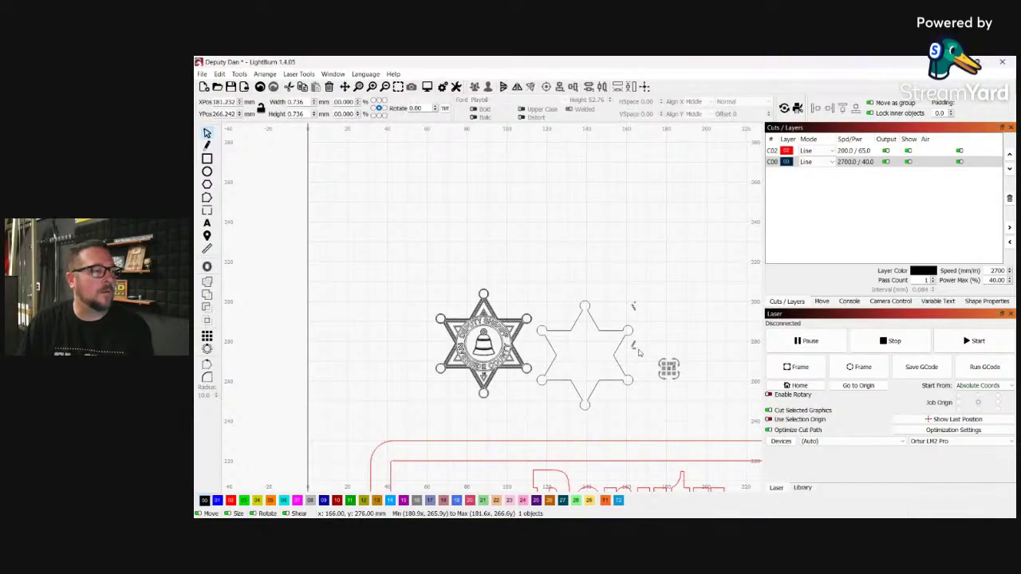
{"action": "key", "text": "Delete"}
{"action": "left_click", "coordinate": [634, 346]}
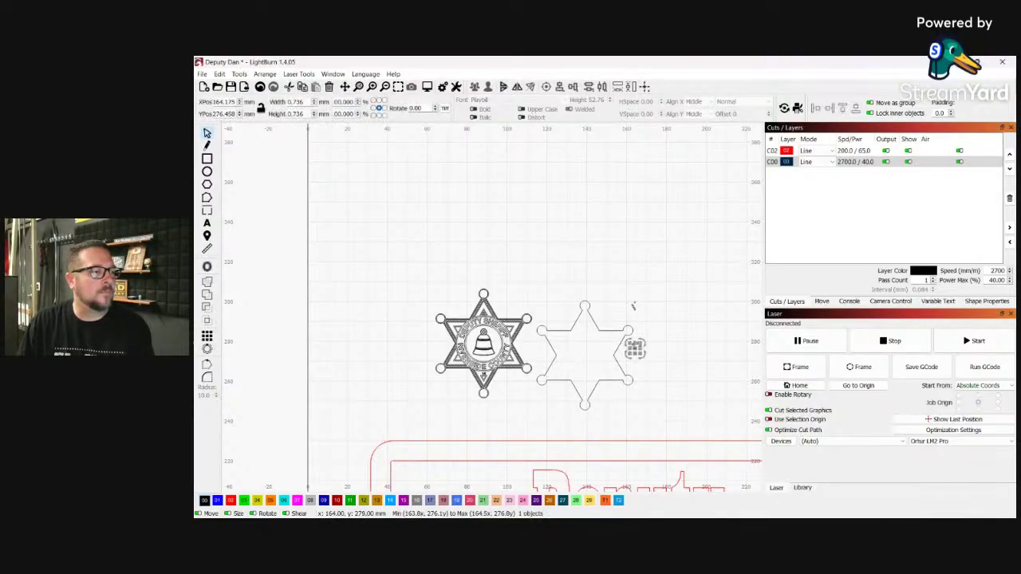
{"action": "key", "text": "Delete"}
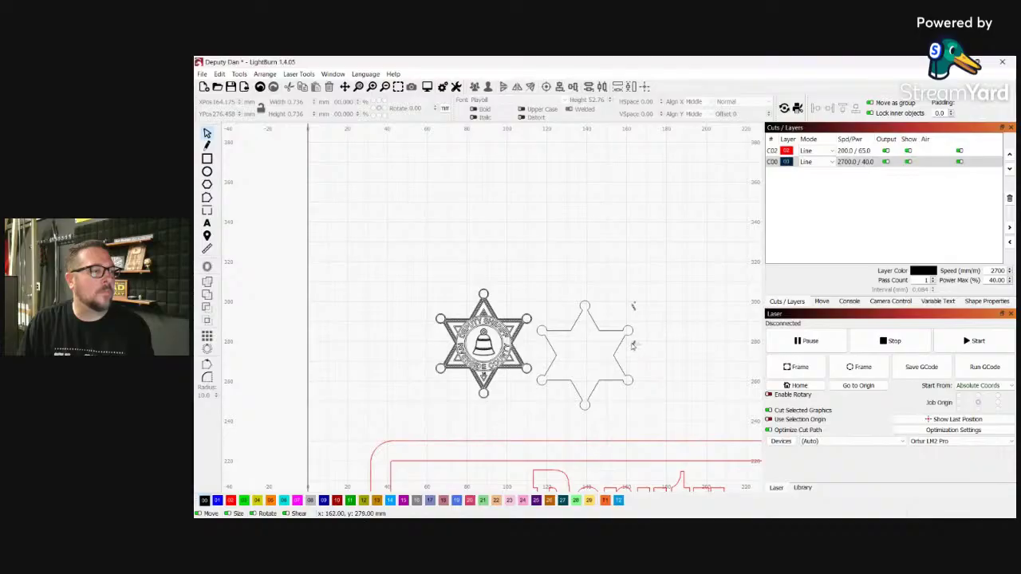
{"action": "left_click", "coordinate": [633, 345]}
{"action": "key", "text": "Delete"}
{"action": "left_click", "coordinate": [630, 343]}
{"action": "key", "text": "Delete"}
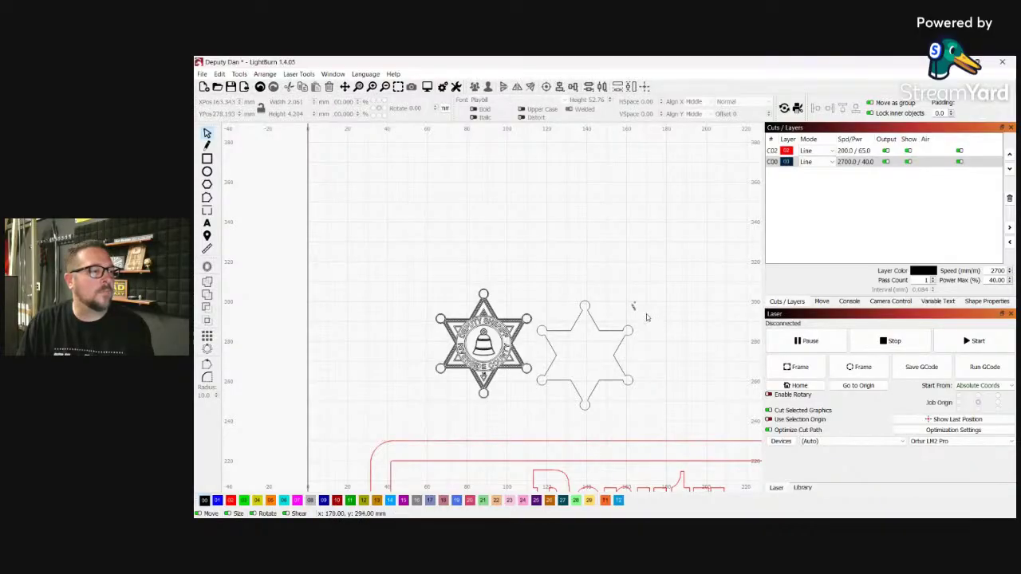
{"action": "left_click_drag", "start_coordinate": [620, 295], "coordinate": [622, 296]}
{"action": "key", "text": "Delete"}
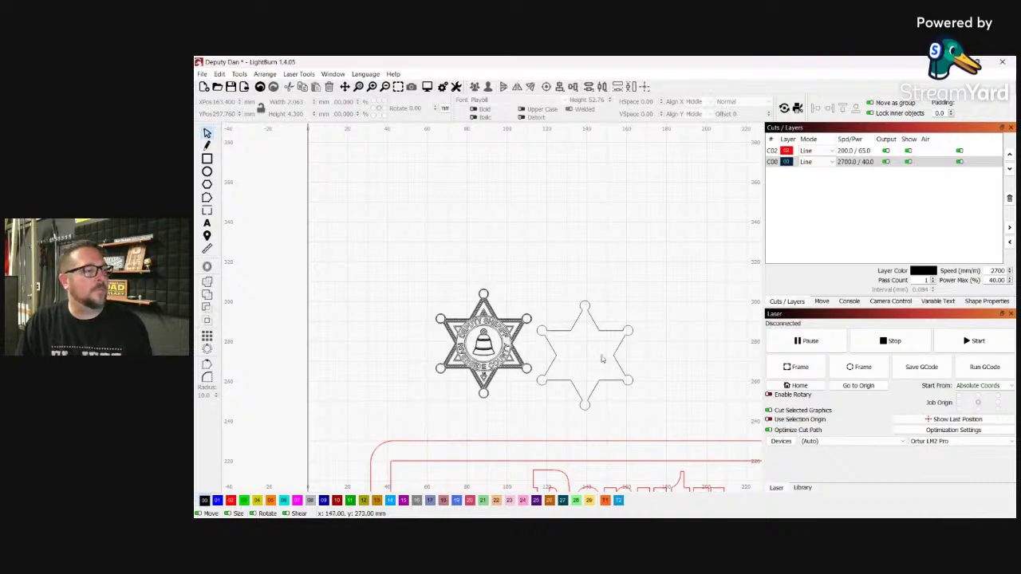
- Move the star outline into the nameplate beside the lettering, to X 77, Y 177 mm
{"action": "scroll", "coordinate": [611, 284], "scroll_direction": "down", "scroll_amount": 4}
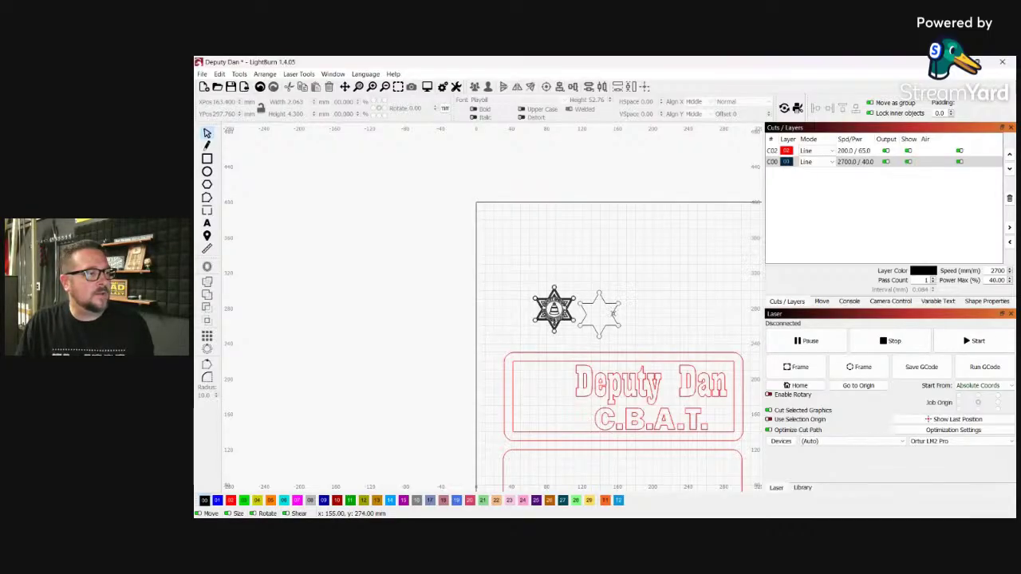
{"action": "scroll", "coordinate": [613, 312], "scroll_direction": "up", "scroll_amount": 3}
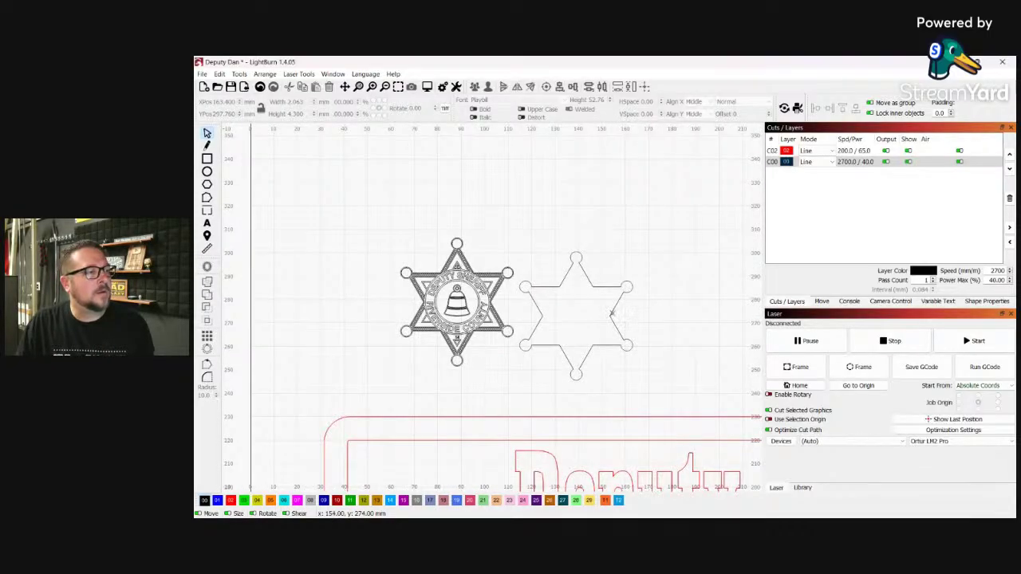
{"action": "left_click", "coordinate": [612, 313]}
{"action": "scroll", "coordinate": [577, 316], "scroll_direction": "down", "scroll_amount": 3}
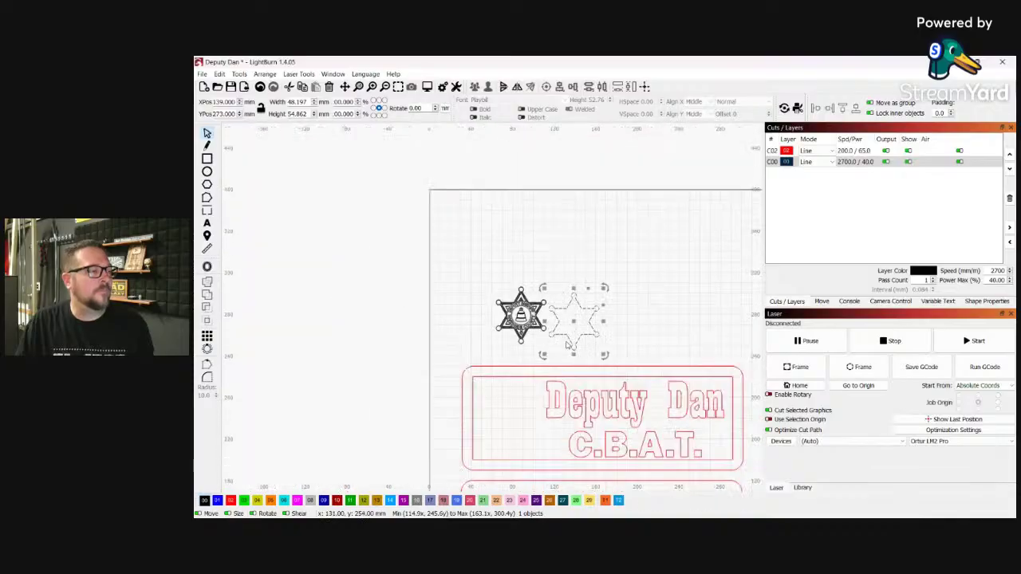
{"action": "left_click_drag", "start_coordinate": [573, 321], "coordinate": [510, 425]}
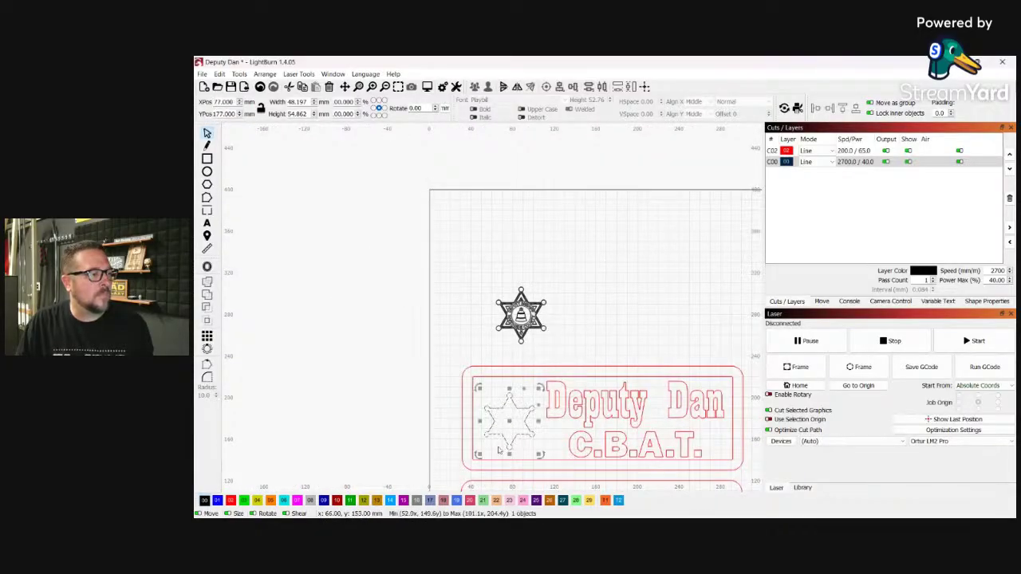
- Assign the star outline inside the nameplate to the red 02 line layer
{"action": "scroll", "coordinate": [502, 460], "scroll_direction": "up", "scroll_amount": 3}
{"action": "scroll", "coordinate": [393, 281], "scroll_direction": "up", "scroll_amount": 1}
{"action": "scroll", "coordinate": [393, 281], "scroll_direction": "down", "scroll_amount": 1}
{"action": "scroll", "coordinate": [470, 353], "scroll_direction": "up", "scroll_amount": 1}
{"action": "scroll", "coordinate": [471, 353], "scroll_direction": "down", "scroll_amount": 1}
{"action": "scroll", "coordinate": [471, 353], "scroll_direction": "down", "scroll_amount": 1}
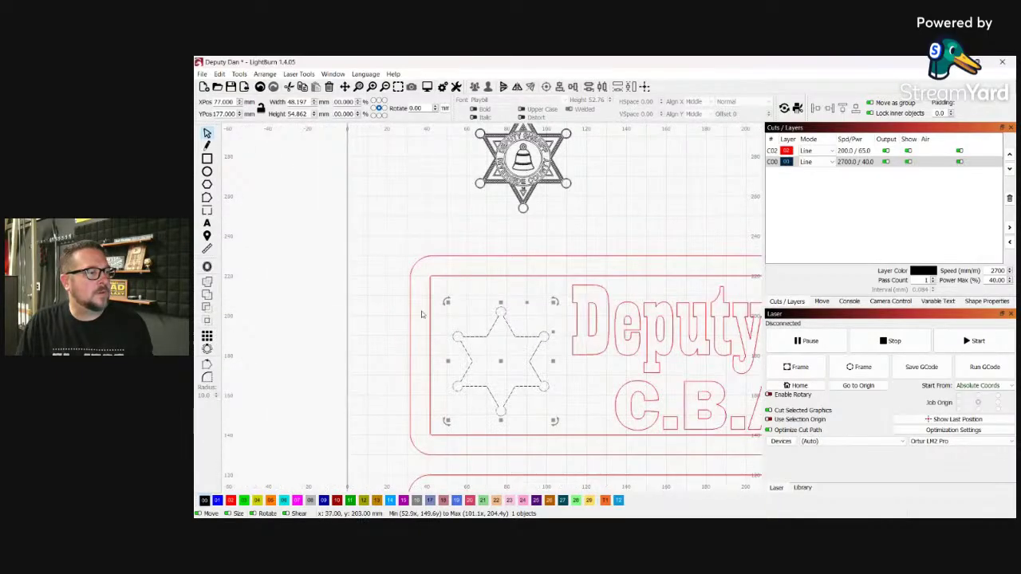
{"action": "scroll", "coordinate": [421, 313], "scroll_direction": "up", "scroll_amount": 2}
{"action": "scroll", "coordinate": [650, 371], "scroll_direction": "up", "scroll_amount": 1}
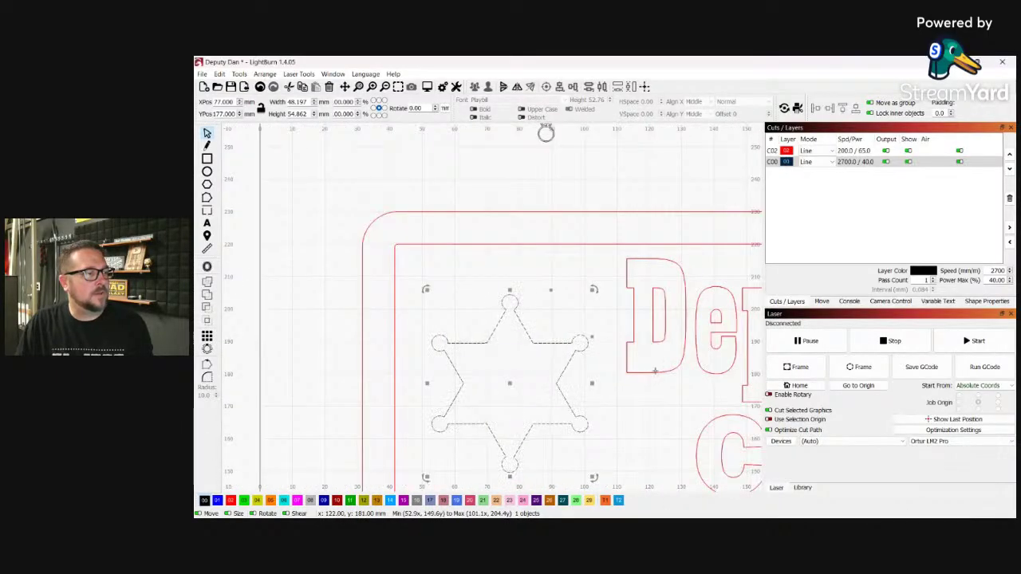
{"action": "scroll", "coordinate": [516, 229], "scroll_direction": "down", "scroll_amount": 2}
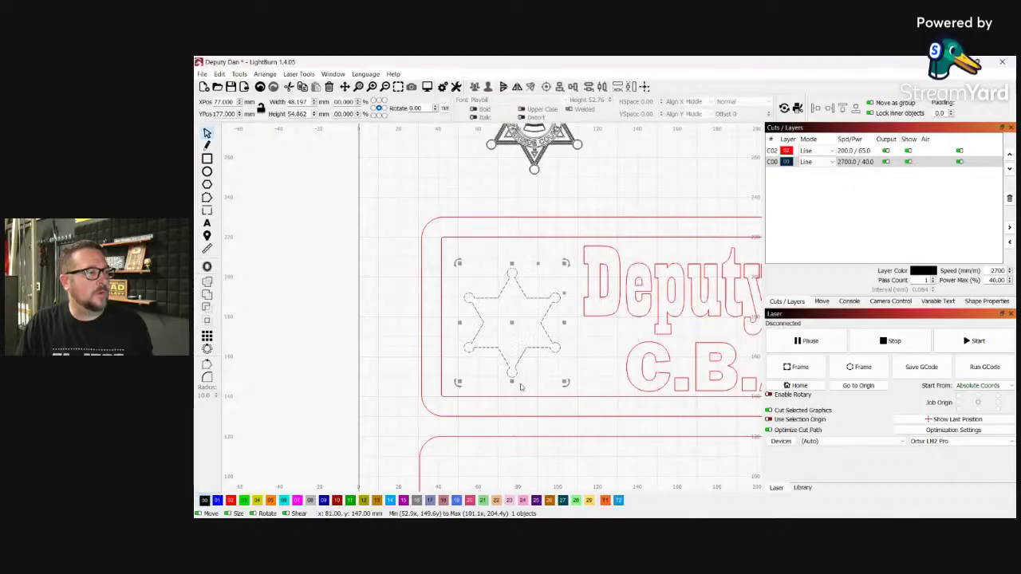
{"action": "scroll", "coordinate": [520, 386], "scroll_direction": "up", "scroll_amount": 2}
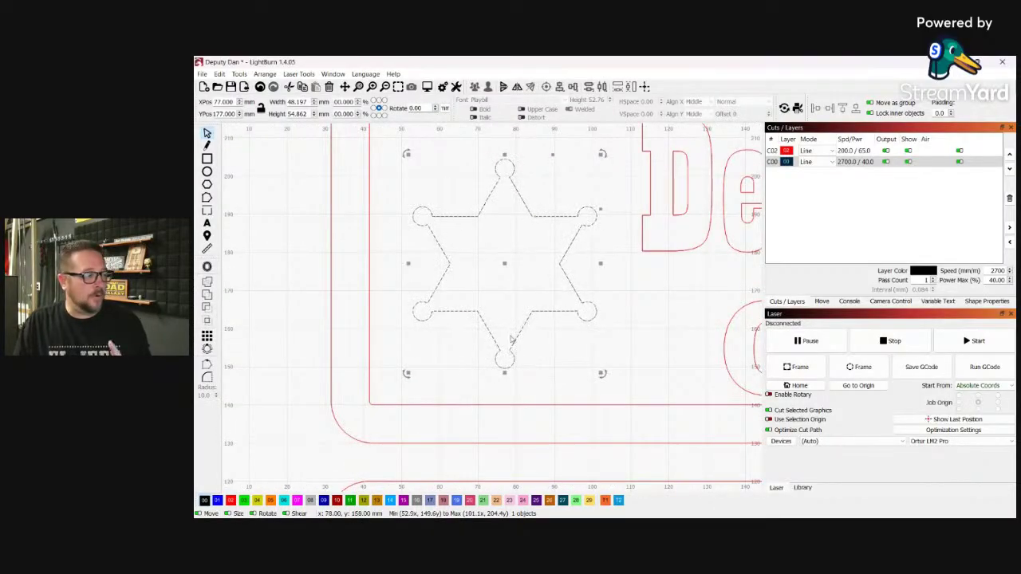
{"action": "left_click", "coordinate": [233, 501]}
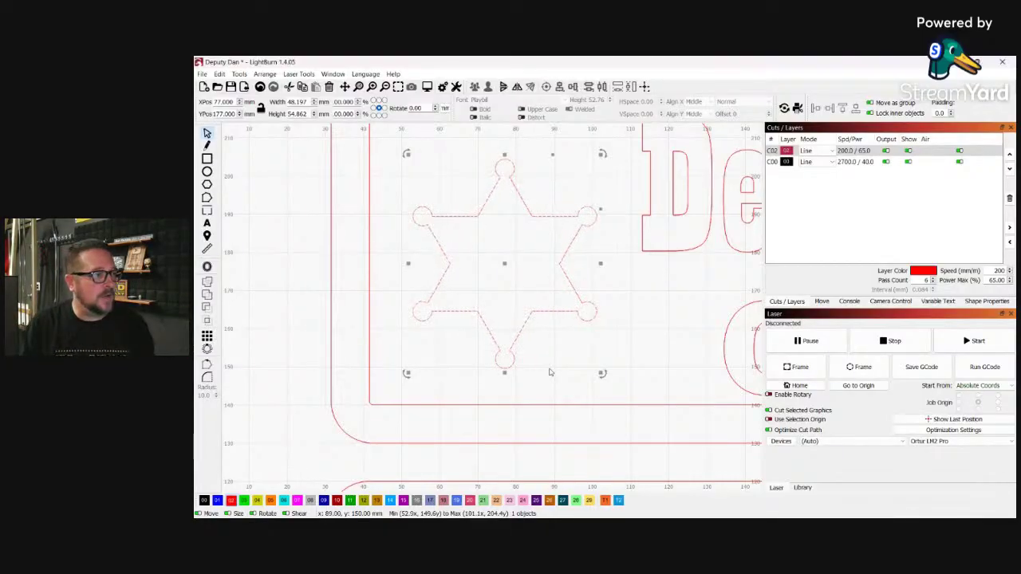
{"action": "left_click", "coordinate": [842, 152]}
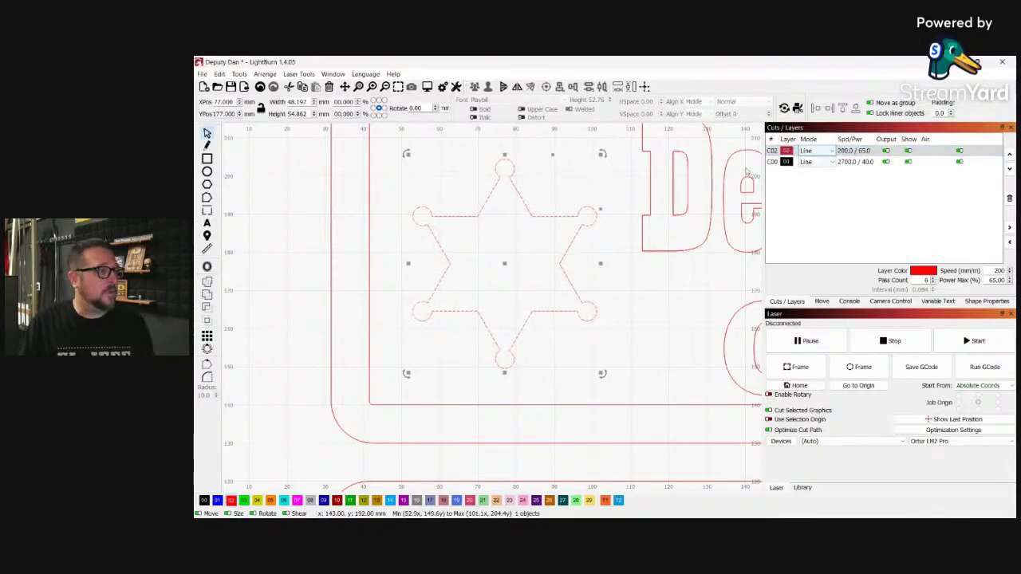
- Enlarge the star outline proportionally to about 61 × 69.4 mm and position it at X 77, Y 180 mm in the nameplate
{"action": "scroll", "coordinate": [318, 323], "scroll_direction": "down", "scroll_amount": 3}
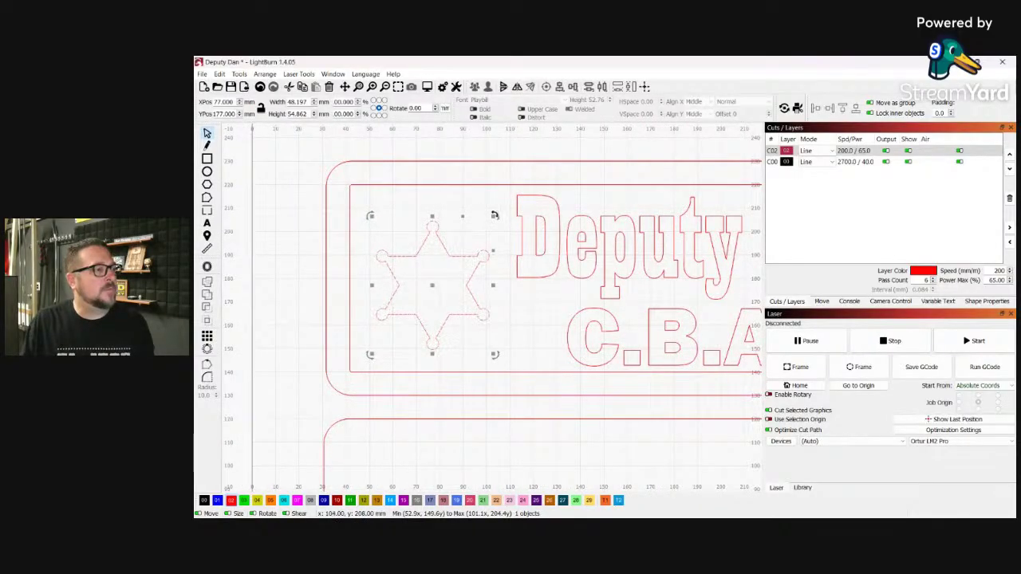
{"action": "left_click_drag", "start_coordinate": [494, 215], "coordinate": [514, 194]}
{"action": "left_click_drag", "start_coordinate": [440, 275], "coordinate": [431, 279]}
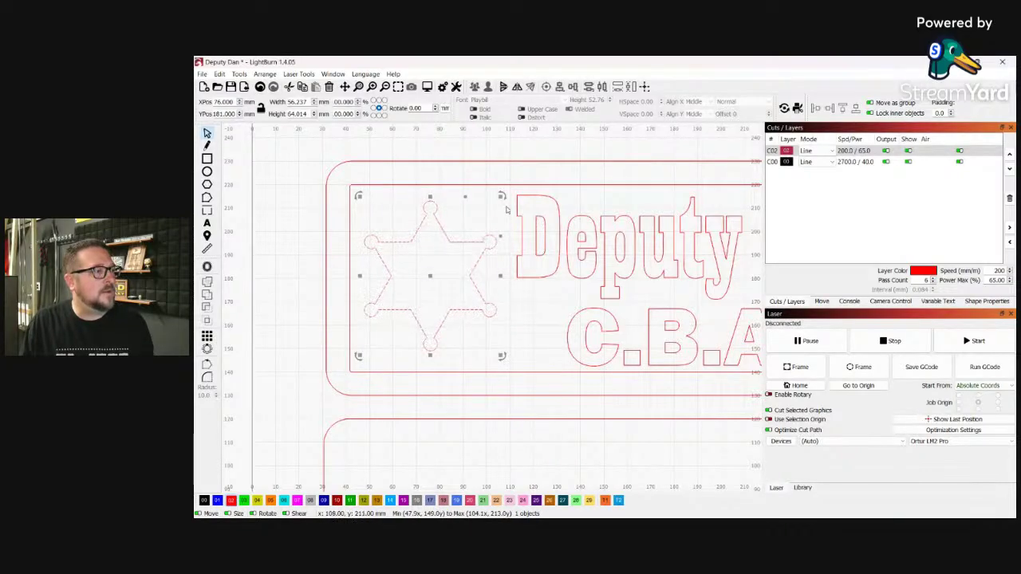
{"action": "left_click_drag", "start_coordinate": [502, 197], "coordinate": [512, 185]}
{"action": "left_click_drag", "start_coordinate": [436, 273], "coordinate": [434, 280]}
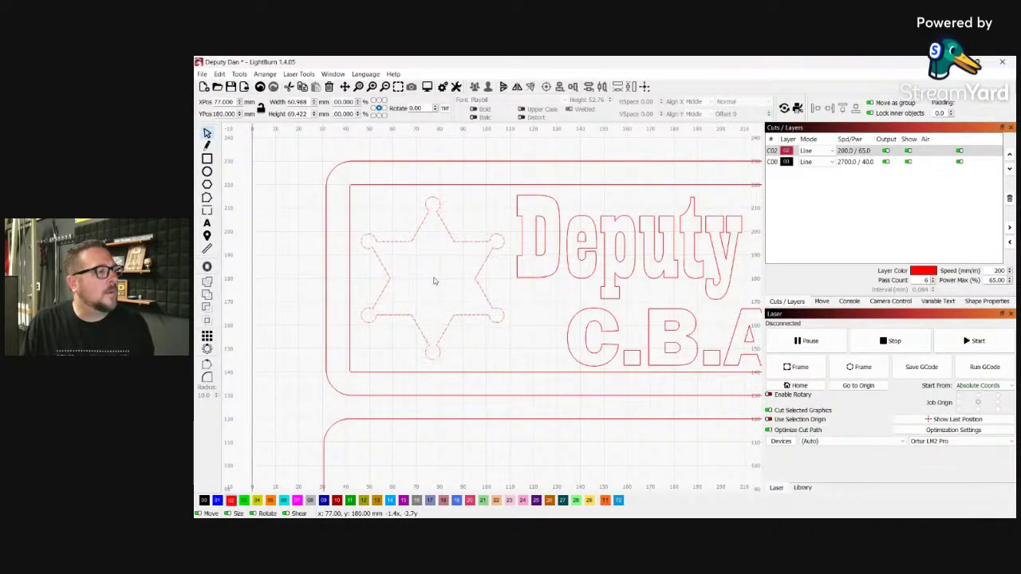
{"action": "left_click_drag", "start_coordinate": [433, 282], "coordinate": [433, 279]}
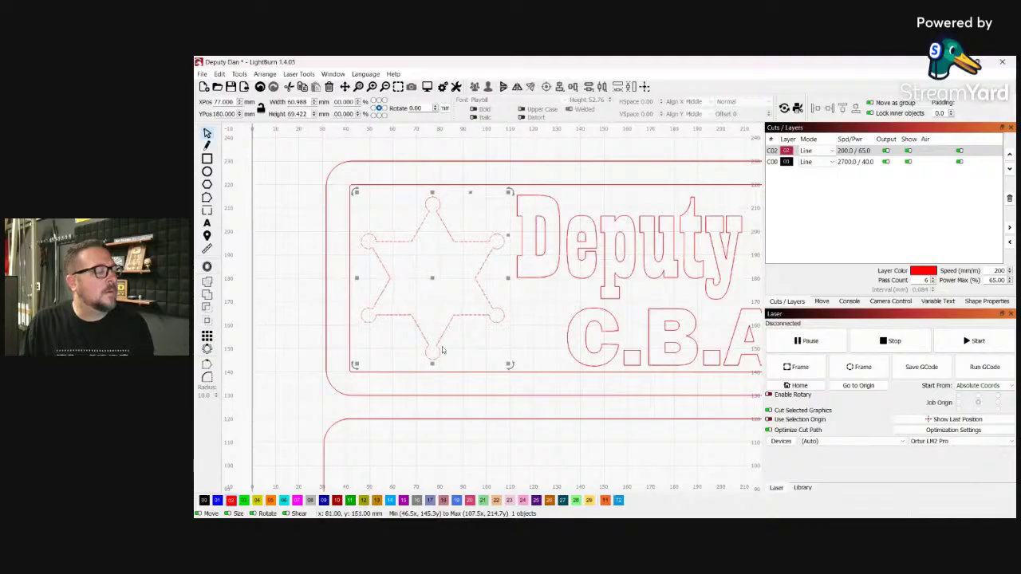
{"action": "left_click", "coordinate": [305, 331]}
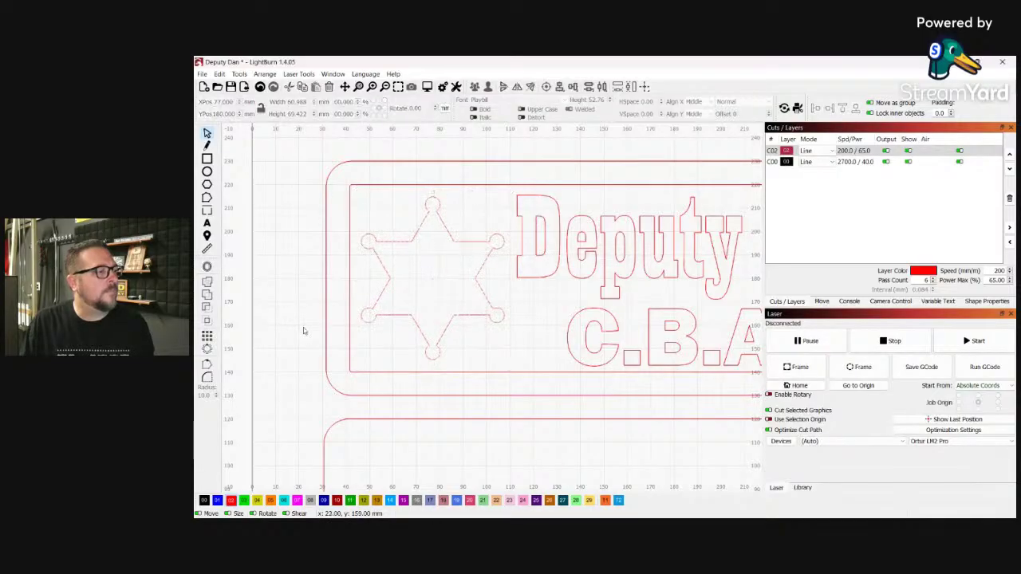
- Move the line-drawn badge onto the nameplate's star outline, centred at X 77, Y 180 mm
{"action": "scroll", "coordinate": [401, 362], "scroll_direction": "up", "scroll_amount": 3}
{"action": "scroll", "coordinate": [401, 361], "scroll_direction": "down", "scroll_amount": 3}
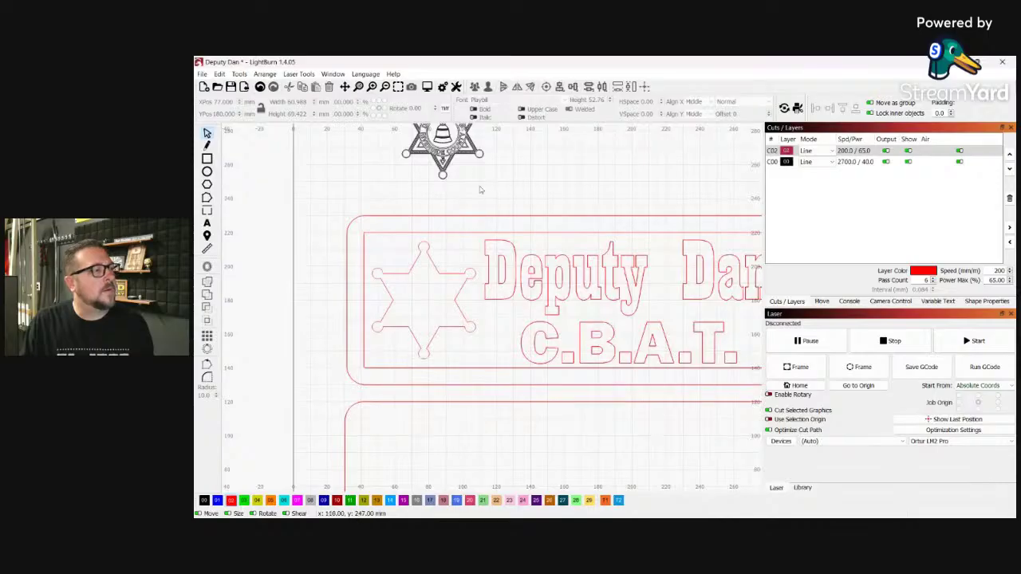
{"action": "left_click", "coordinate": [443, 138]}
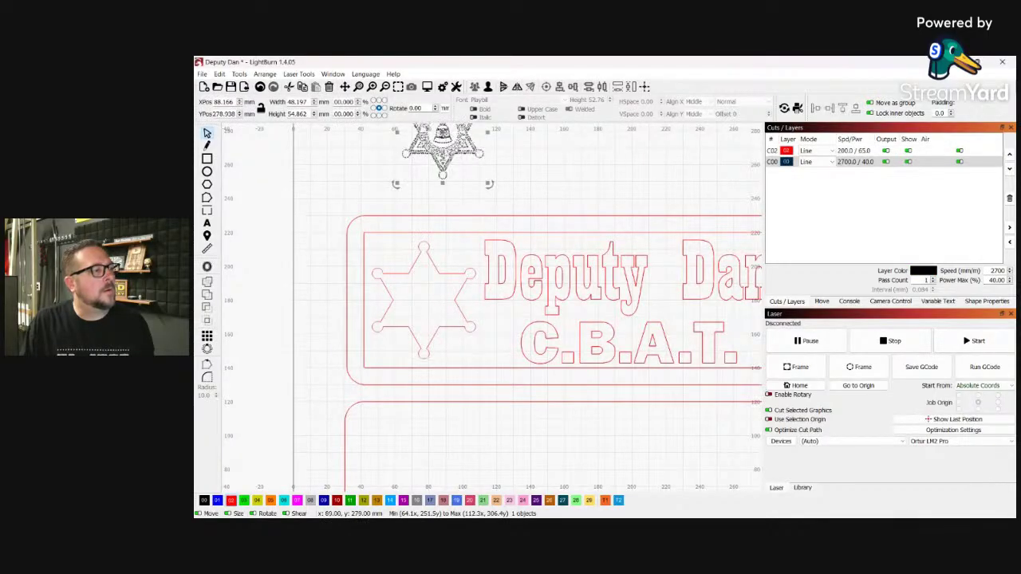
{"action": "left_click_drag", "start_coordinate": [443, 137], "coordinate": [413, 289]}
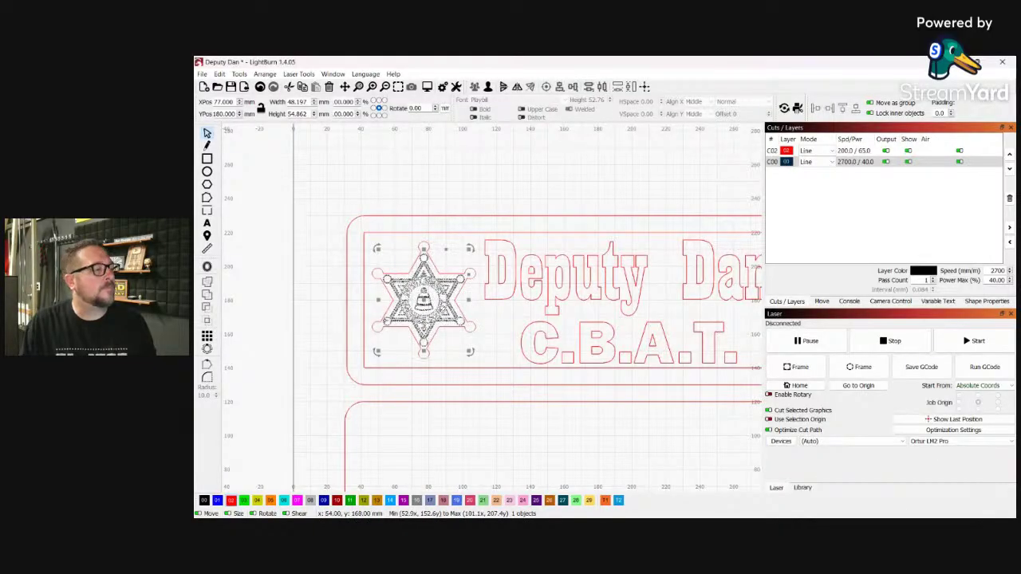
- Enlarge the badge to match the star outline at about 61 × 69.4 mm and select both, checking the fit up close
{"action": "scroll", "coordinate": [384, 319], "scroll_direction": "up", "scroll_amount": 3}
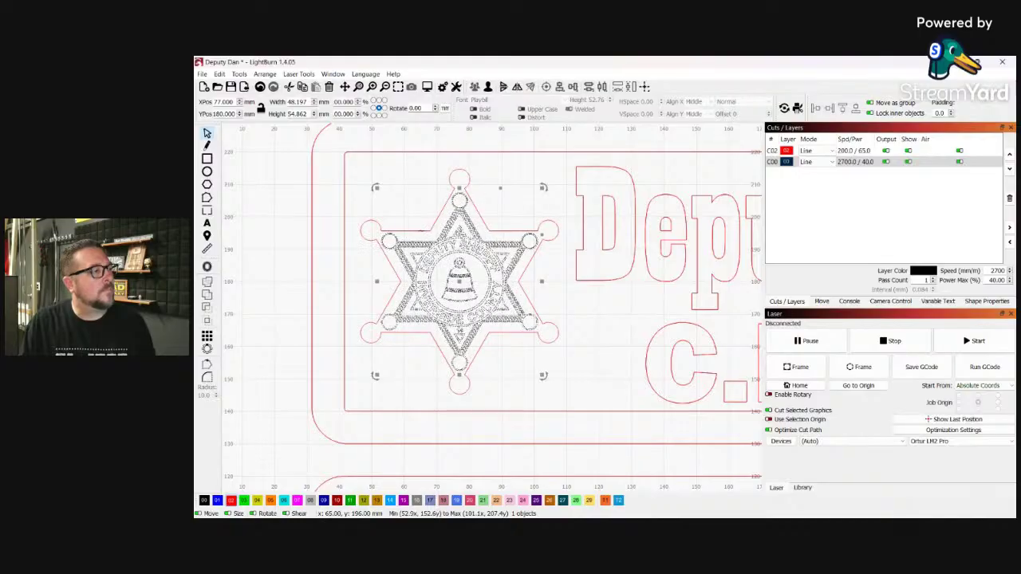
{"action": "left_click", "coordinate": [361, 223], "text": "shift"}
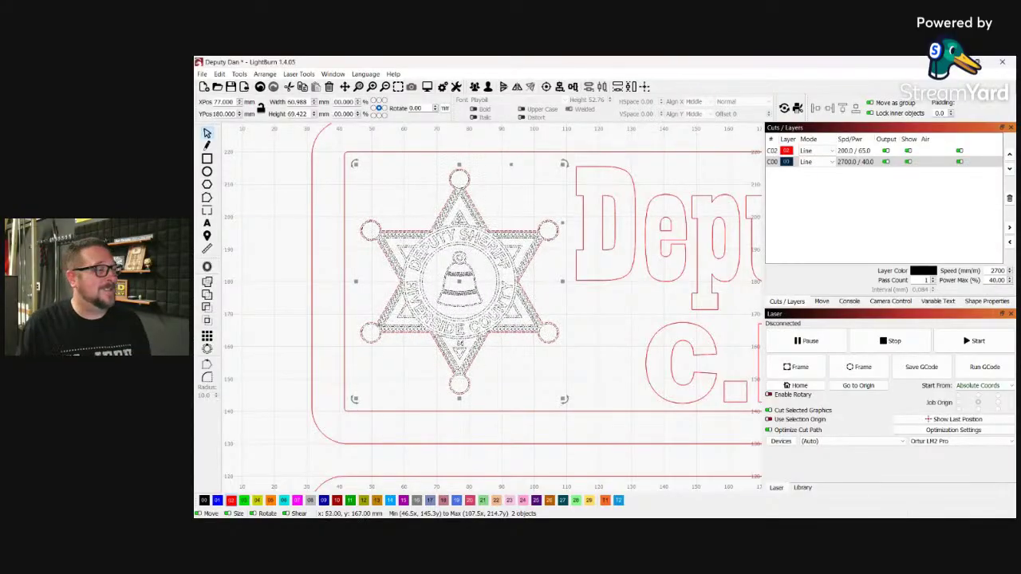
{"action": "scroll", "coordinate": [423, 247], "scroll_direction": "up", "scroll_amount": 5}
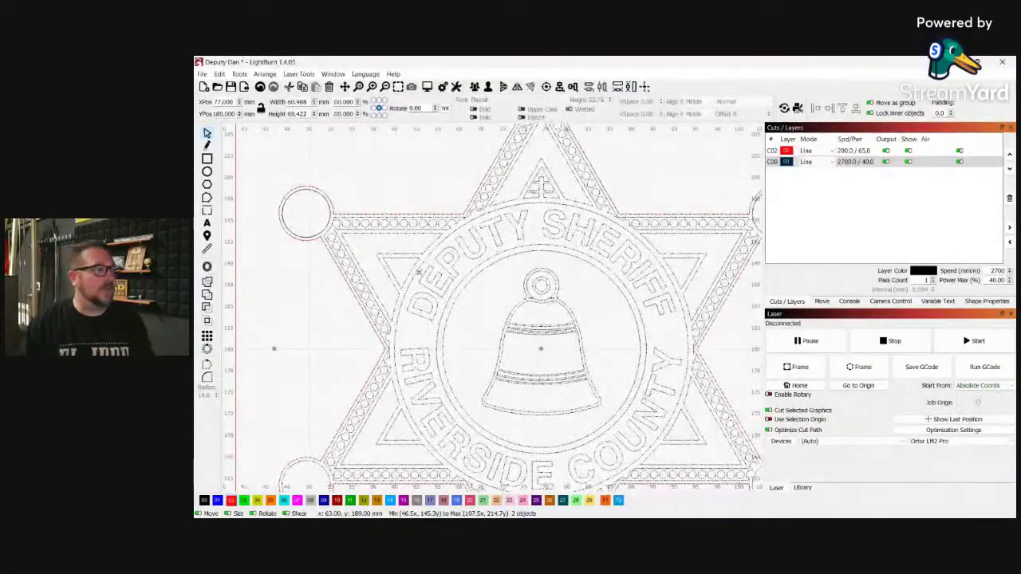
- Deselect the badge and star outline and examine the badge's placement within the complete nameplate and the blank plate below
{"action": "scroll", "coordinate": [422, 303], "scroll_direction": "down", "scroll_amount": 3}
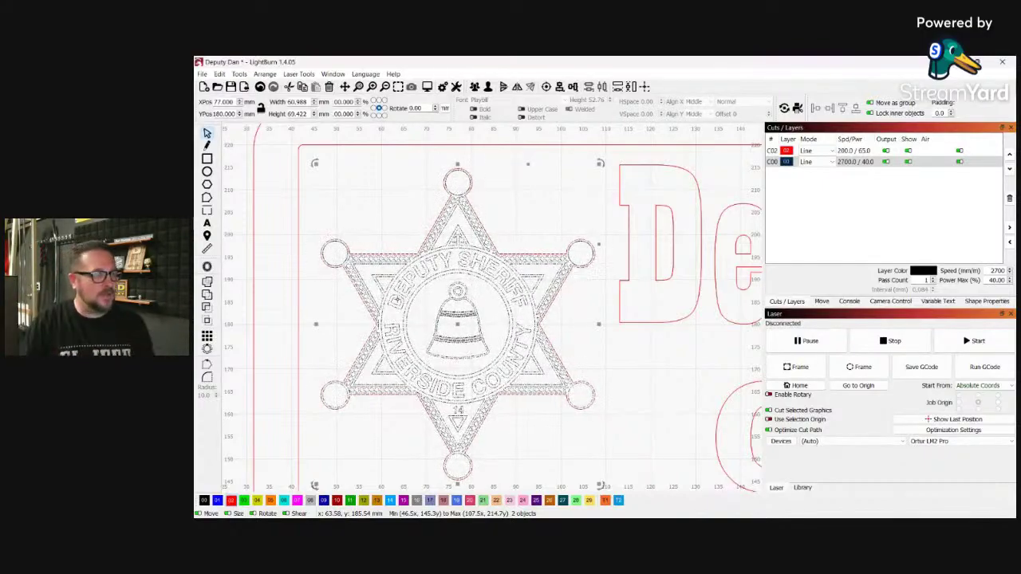
{"action": "scroll", "coordinate": [351, 454], "scroll_direction": "down", "scroll_amount": 1}
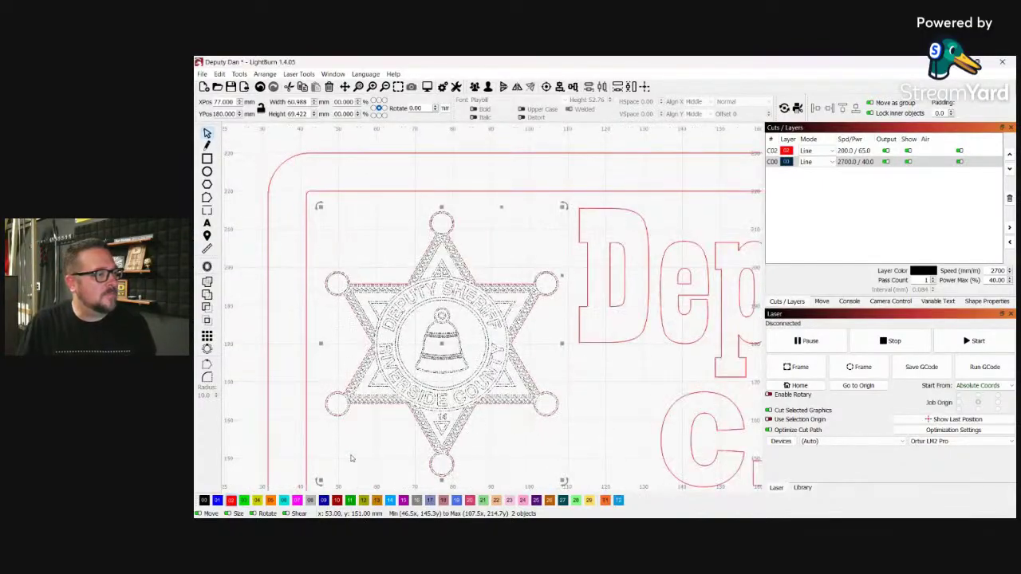
{"action": "scroll", "coordinate": [494, 247], "scroll_direction": "down", "scroll_amount": 1}
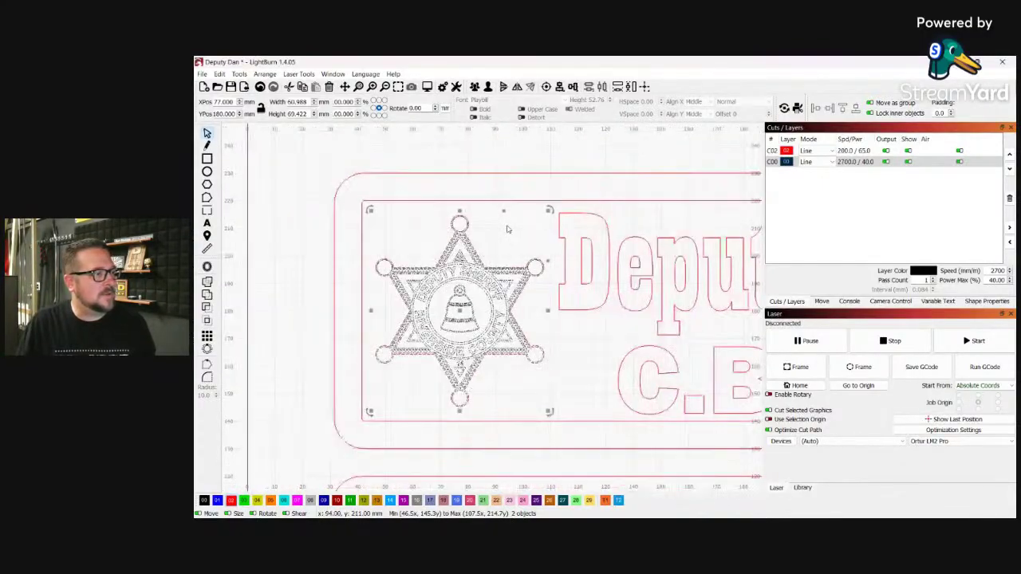
{"action": "left_click", "coordinate": [510, 378]}
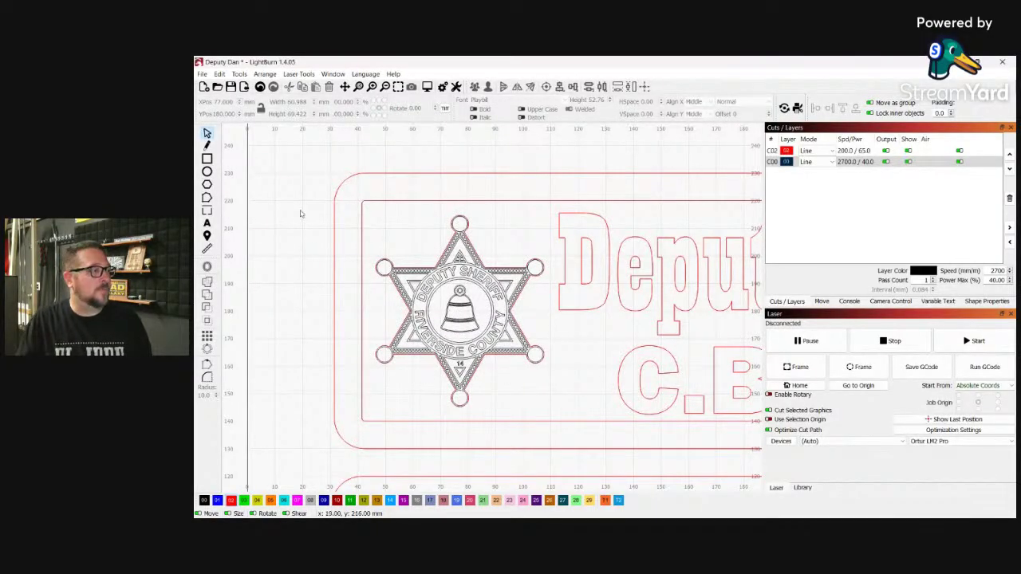
{"action": "scroll", "coordinate": [296, 214], "scroll_direction": "down", "scroll_amount": 2}
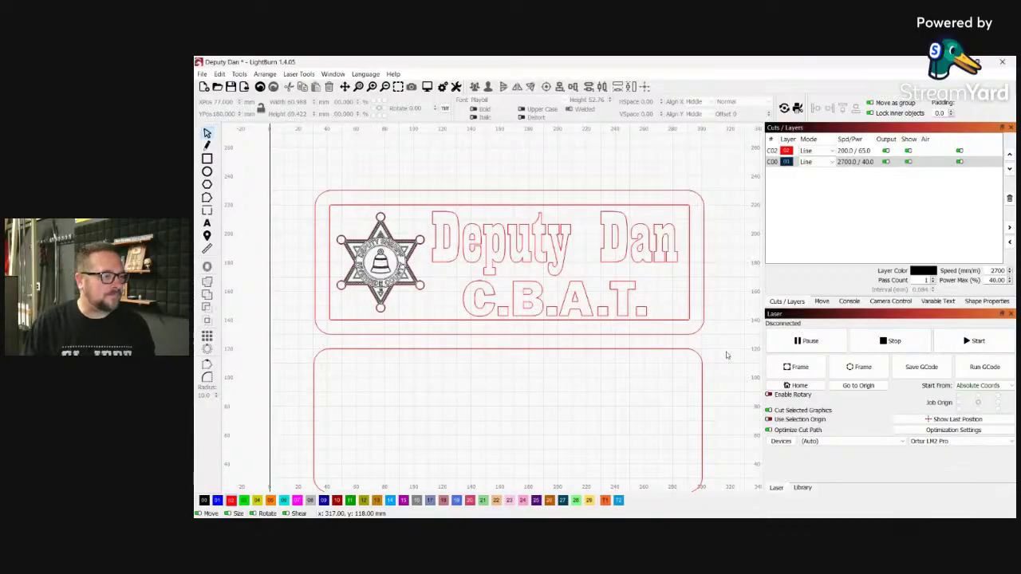
{"action": "scroll", "coordinate": [725, 173], "scroll_direction": "down", "scroll_amount": 2}
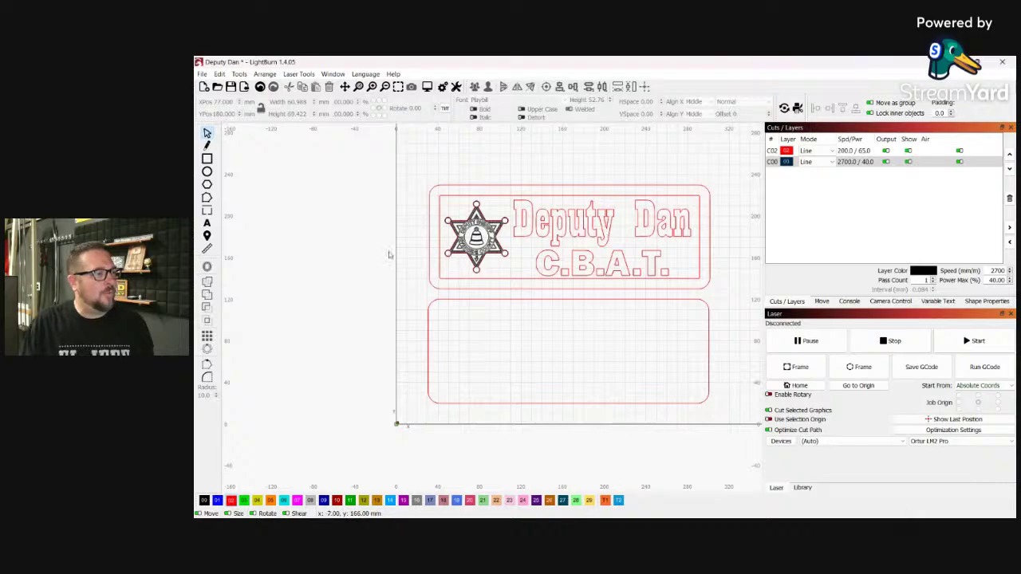
{"action": "scroll", "coordinate": [388, 255], "scroll_direction": "up", "scroll_amount": 1}
{"action": "scroll", "coordinate": [380, 259], "scroll_direction": "down", "scroll_amount": 2}
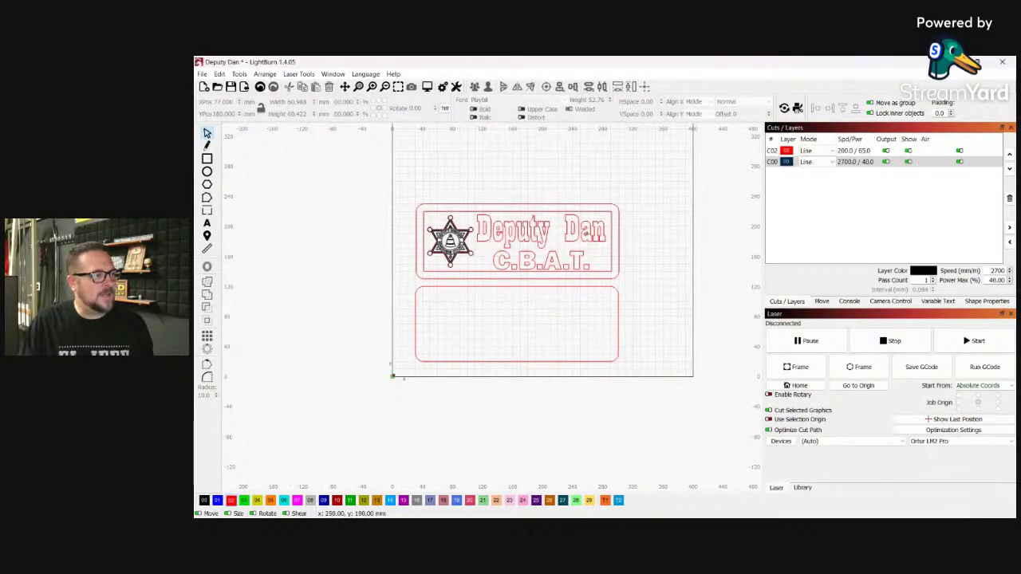
- Select the entire layout, including the nameplate with its badge and lettering and the blank rounded plate below
{"action": "scroll", "coordinate": [586, 233], "scroll_direction": "up", "scroll_amount": 2}
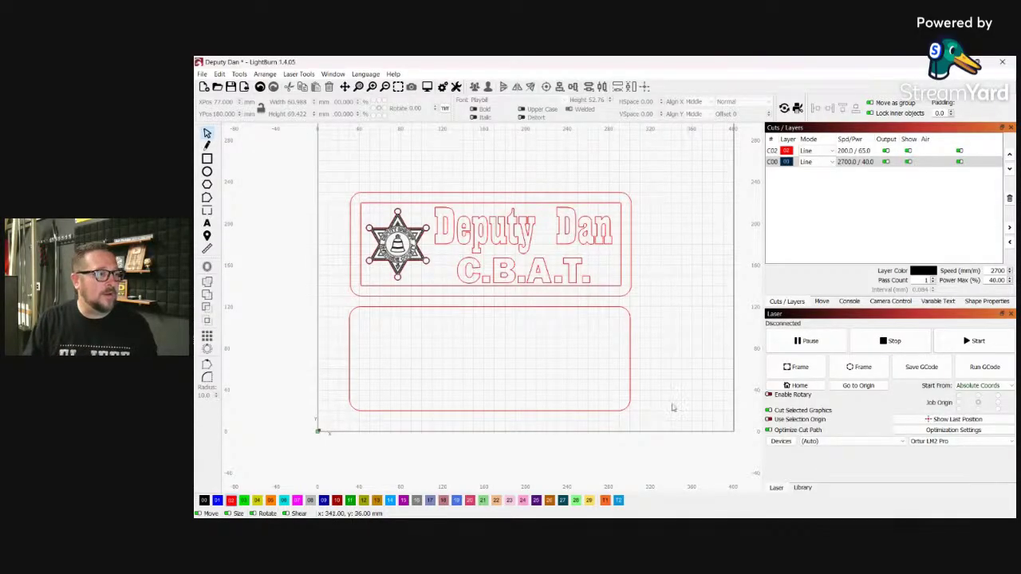
{"action": "left_click_drag", "start_coordinate": [665, 416], "coordinate": [307, 174]}
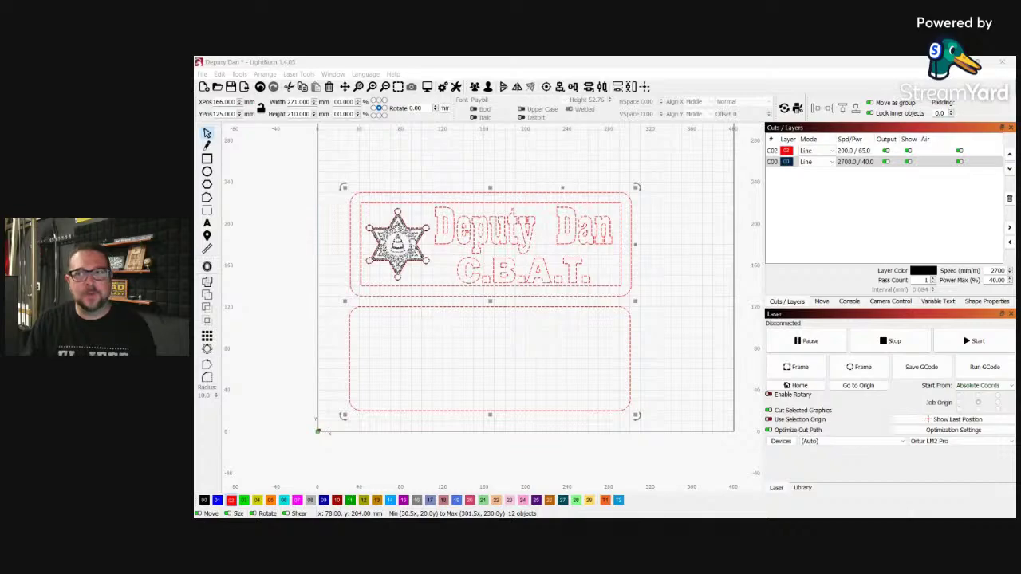
{"action": "key", "text": "alt+Tab"}
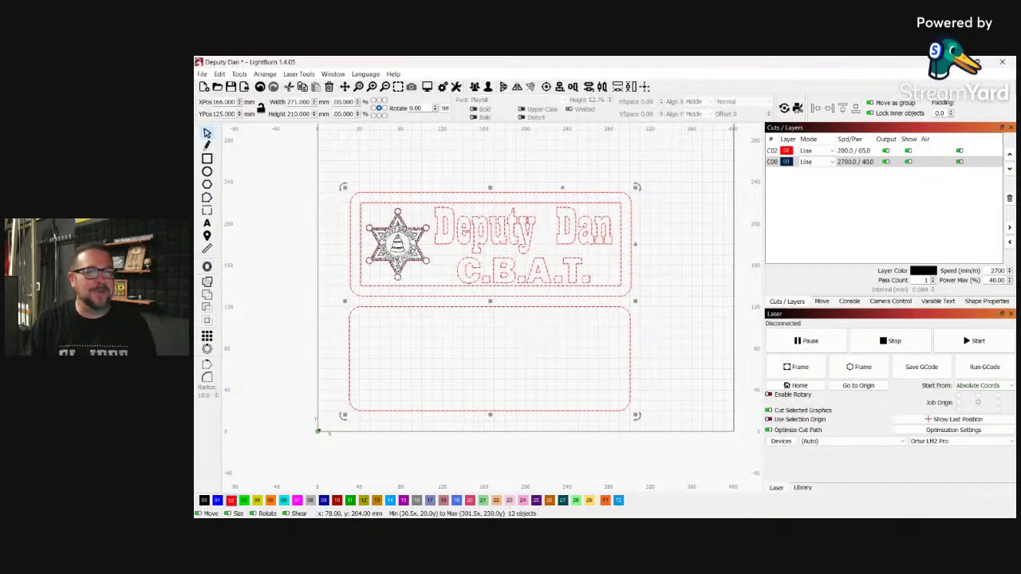